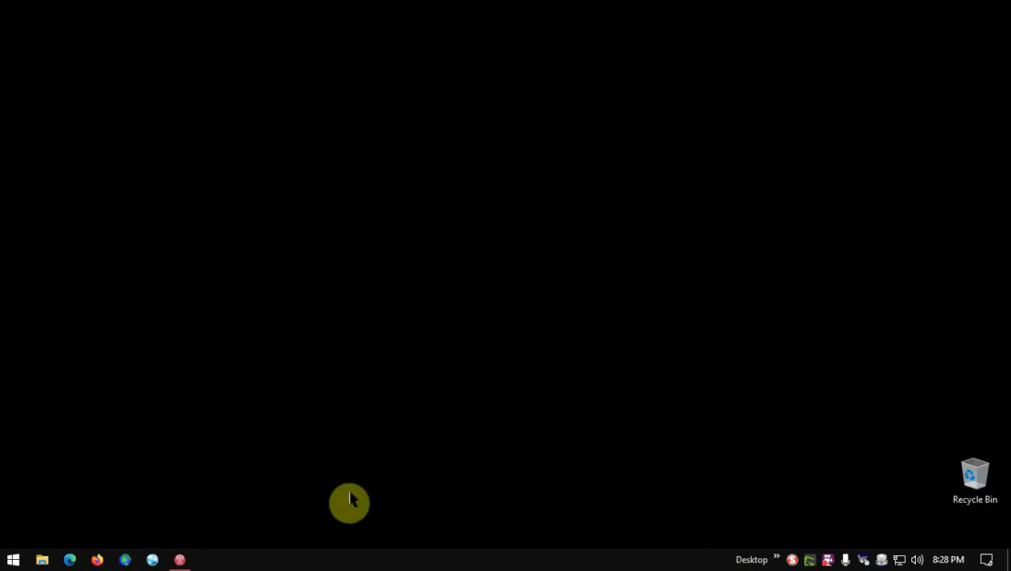
- Switch to SDR Console and examine the audio output options for receiver RX 1
click(179, 561)
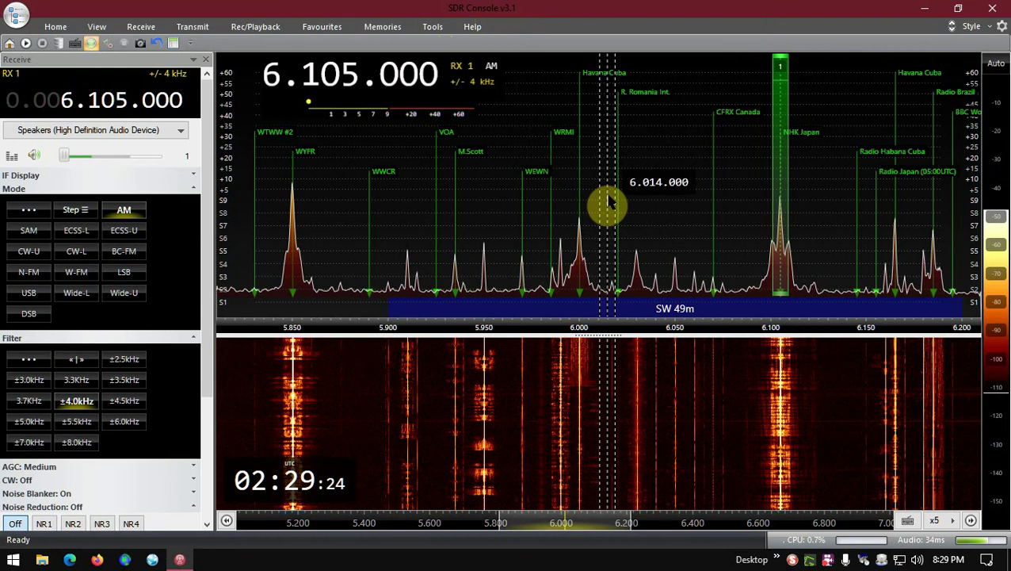
mouse_move(596, 170)
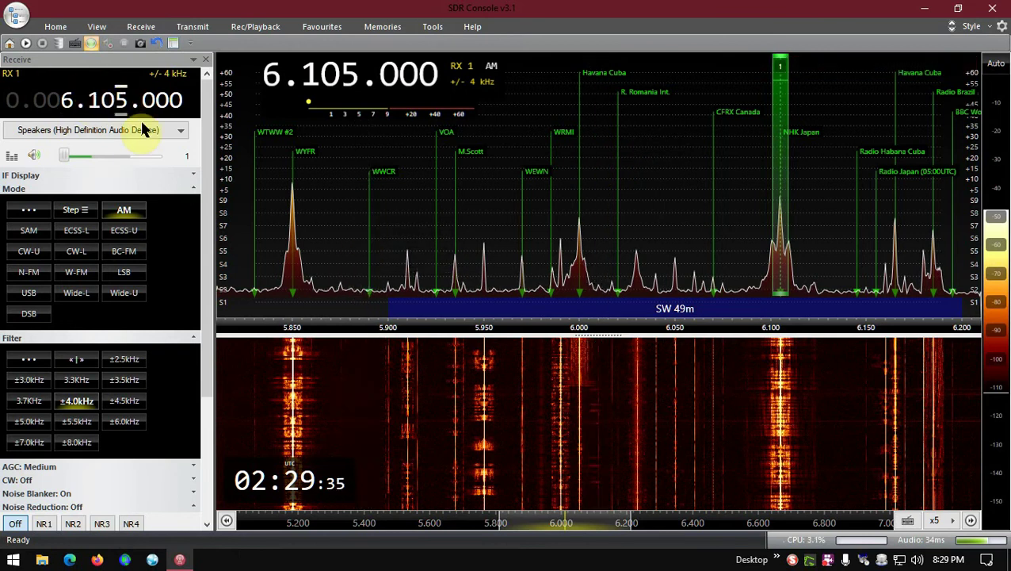
click(180, 130)
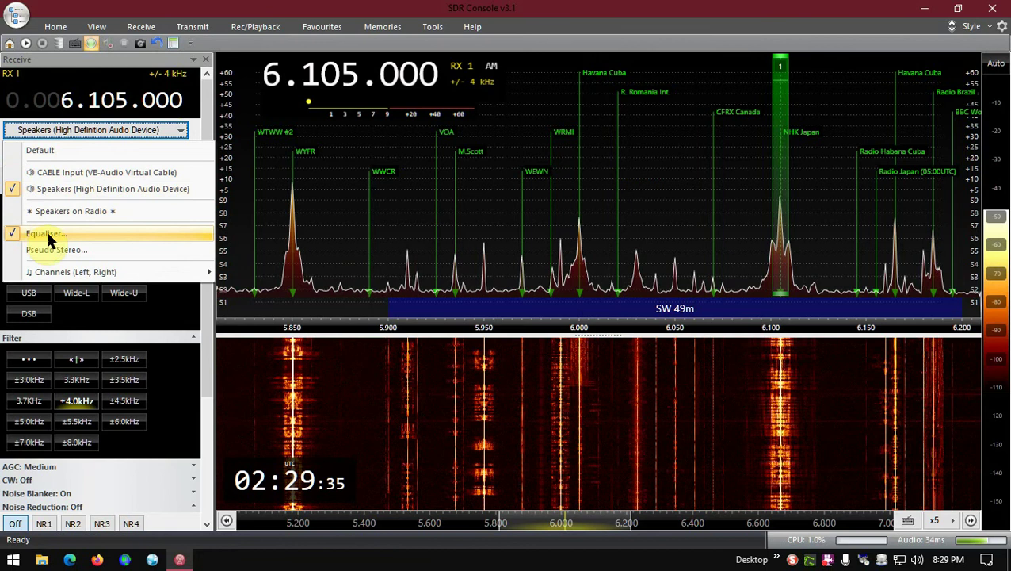
click(187, 131)
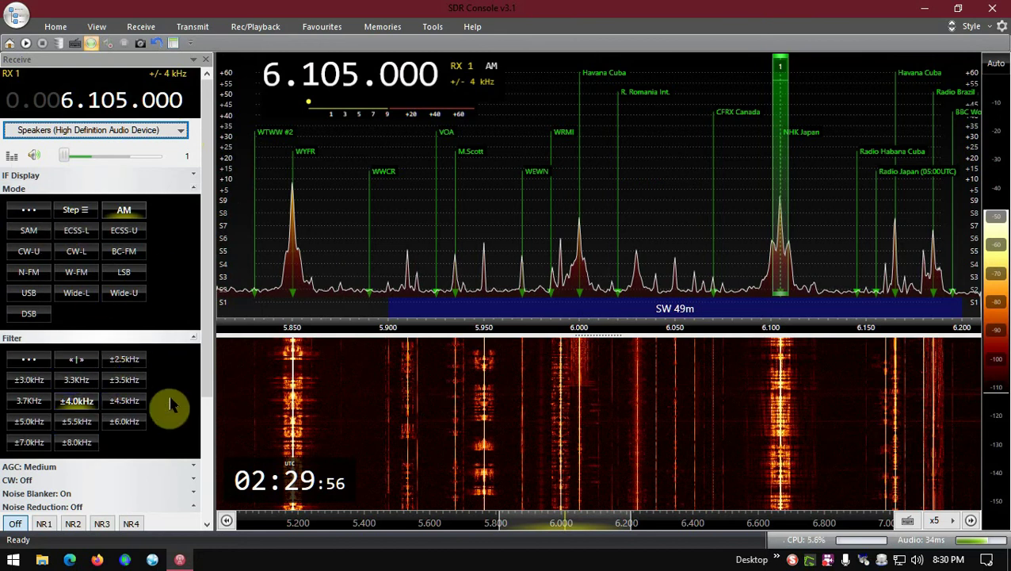
- Examine the receiver's AGC, CW peak, noise reduction, notch and squelch settings
drag(210, 372, 214, 432)
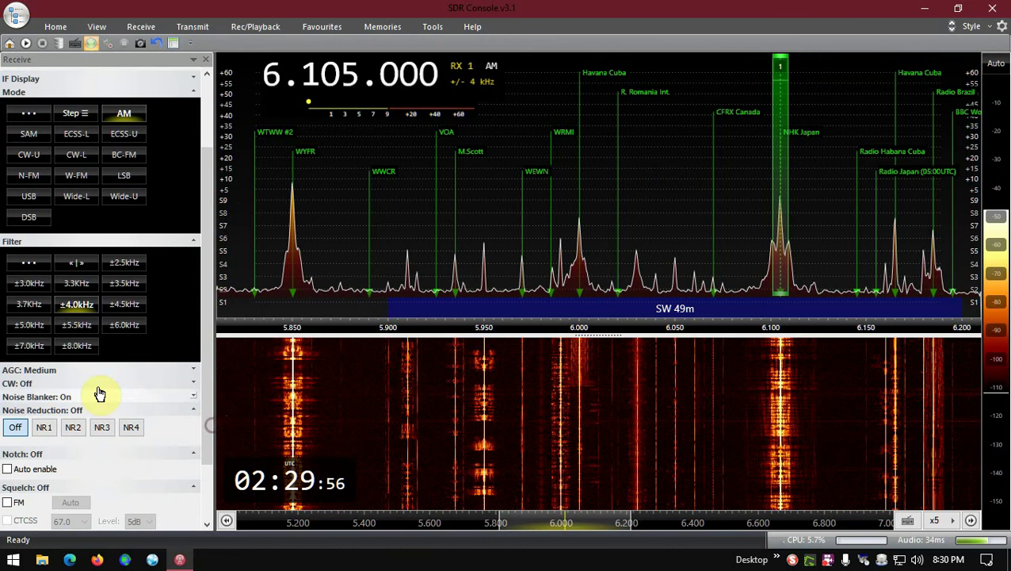
click(192, 371)
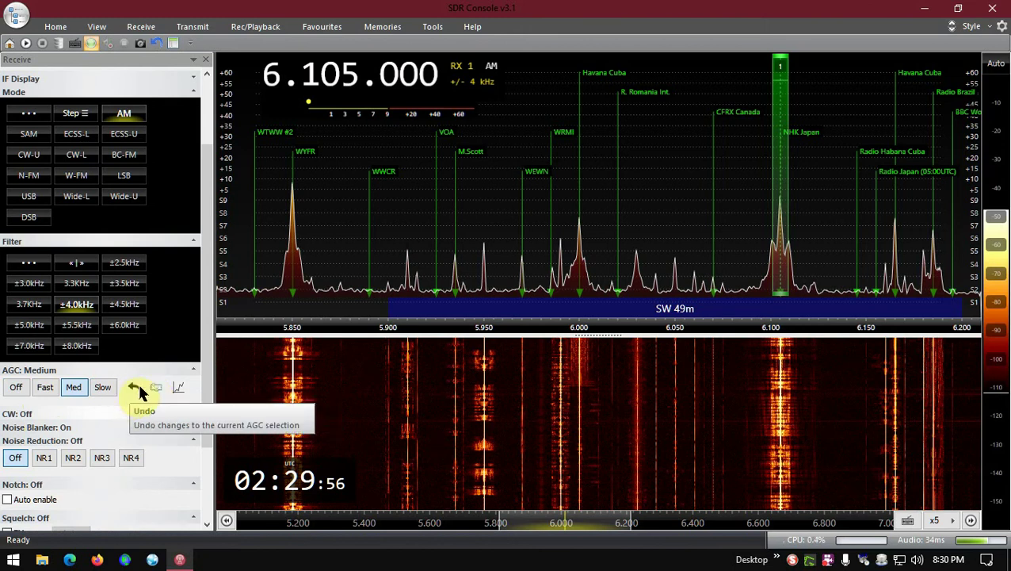
click(194, 371)
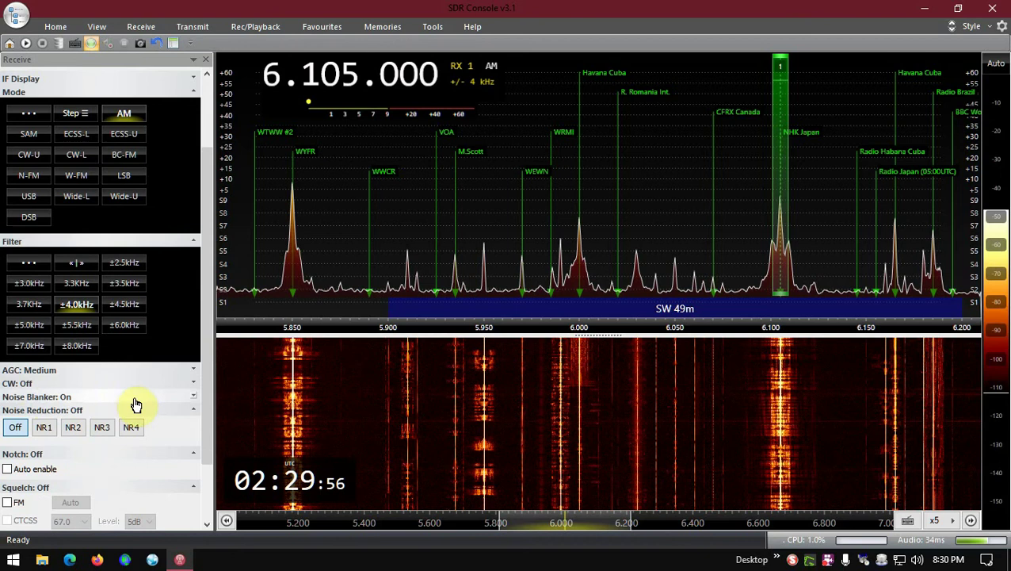
click(193, 384)
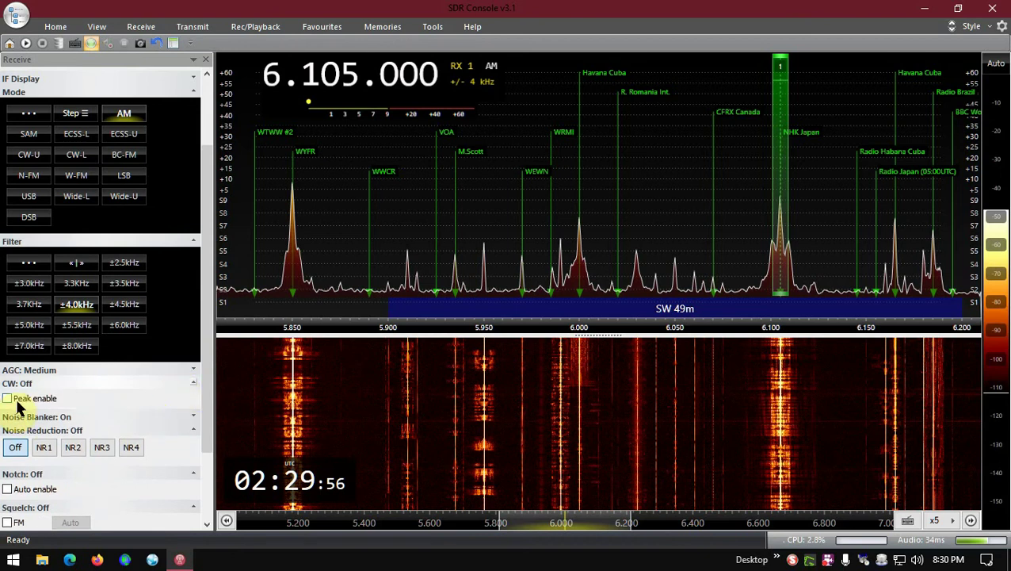
click(194, 384)
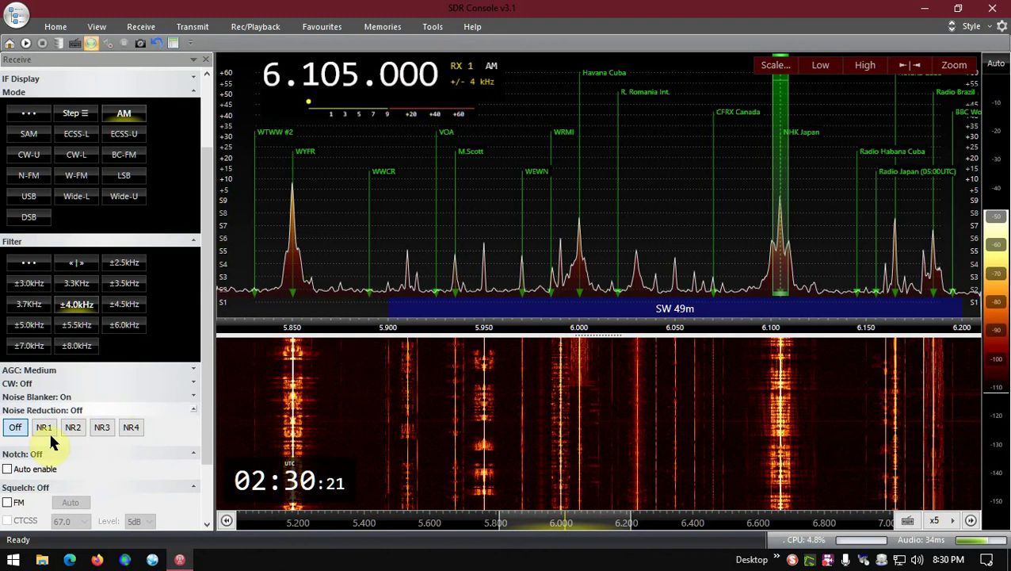
click(134, 428)
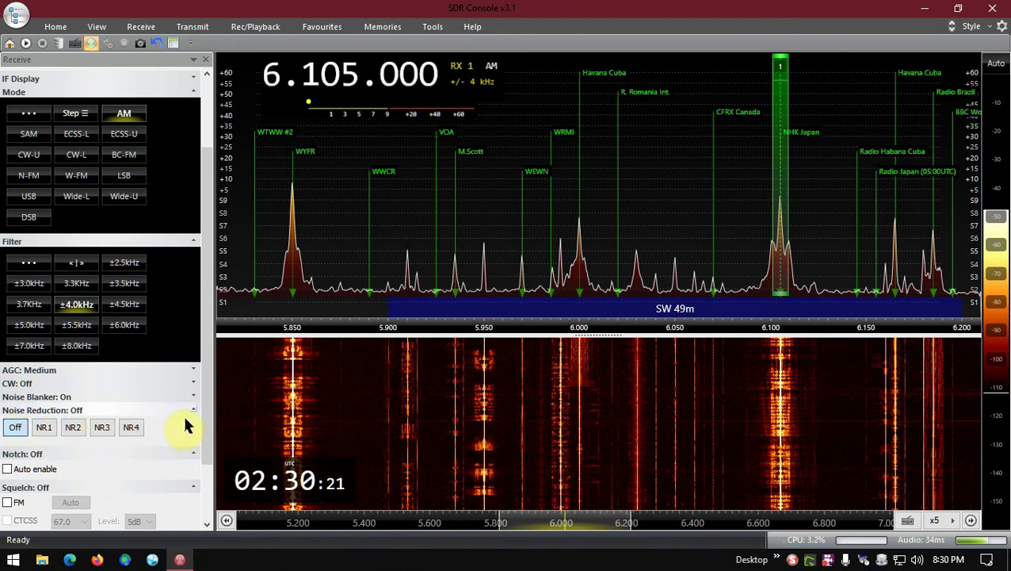
scroll(182, 426, down, 2)
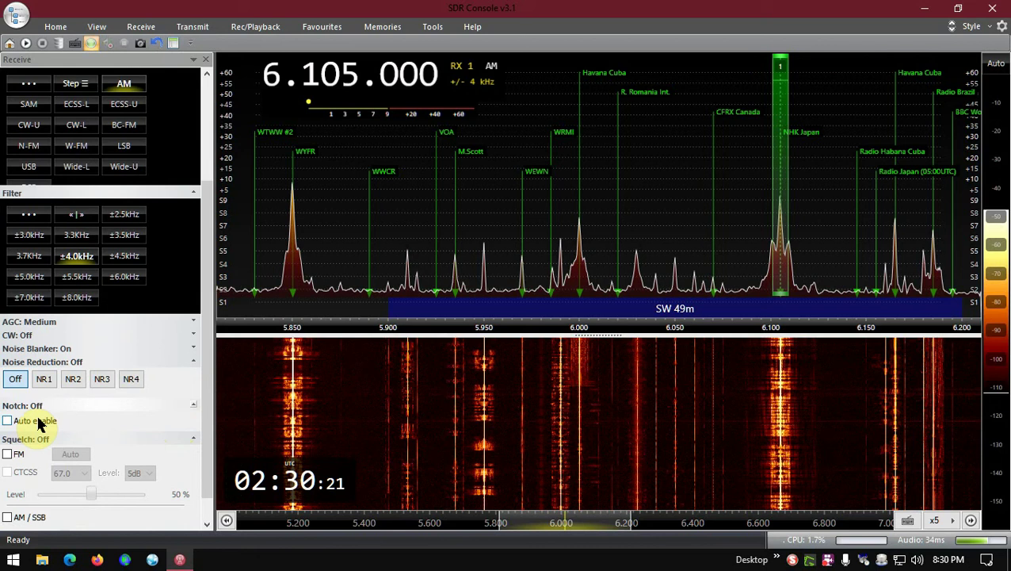
scroll(203, 413, down, 1)
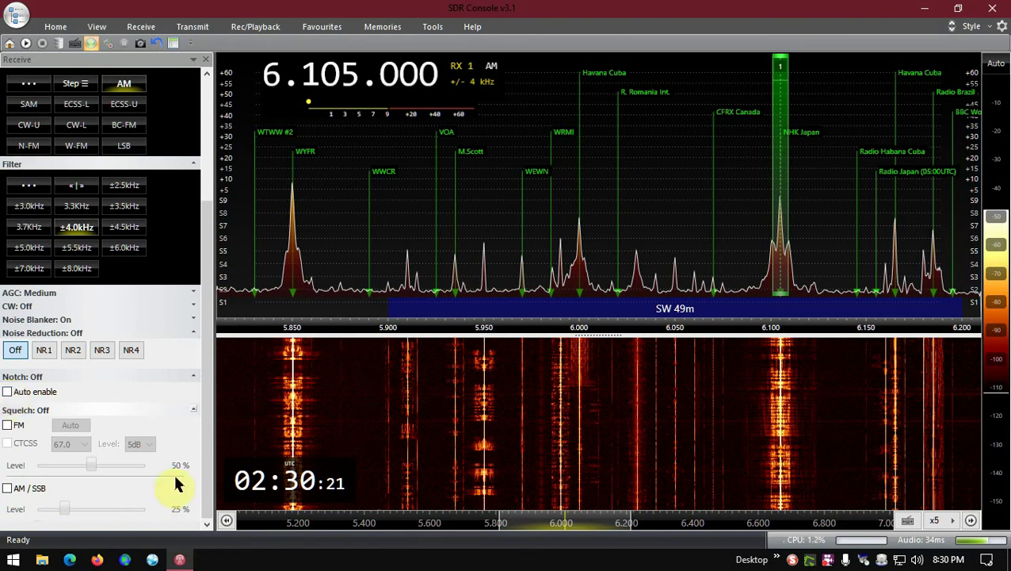
drag(208, 469, 214, 344)
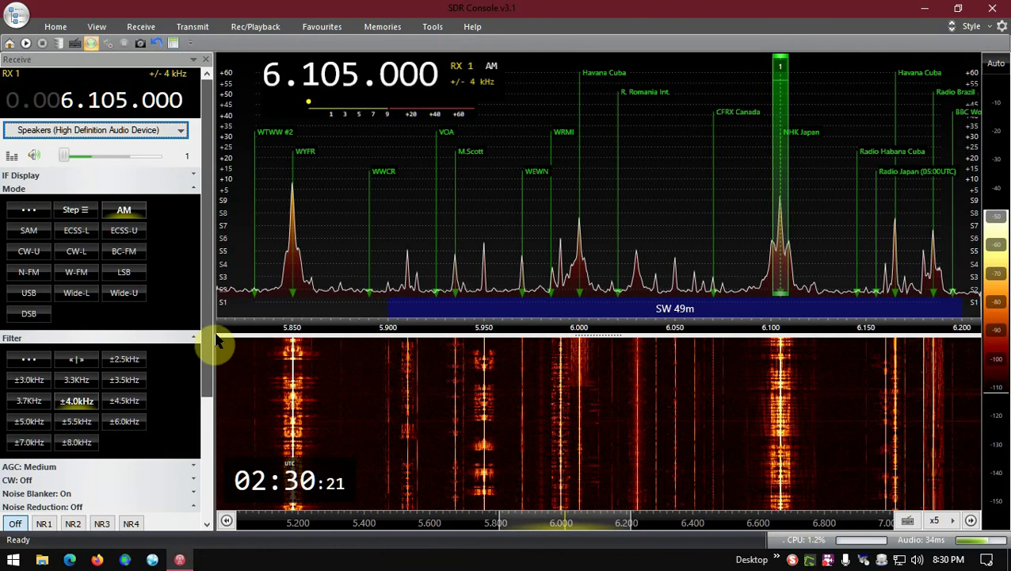
- Show the frequency database and examine the stations listed for 6.105.000
click(56, 26)
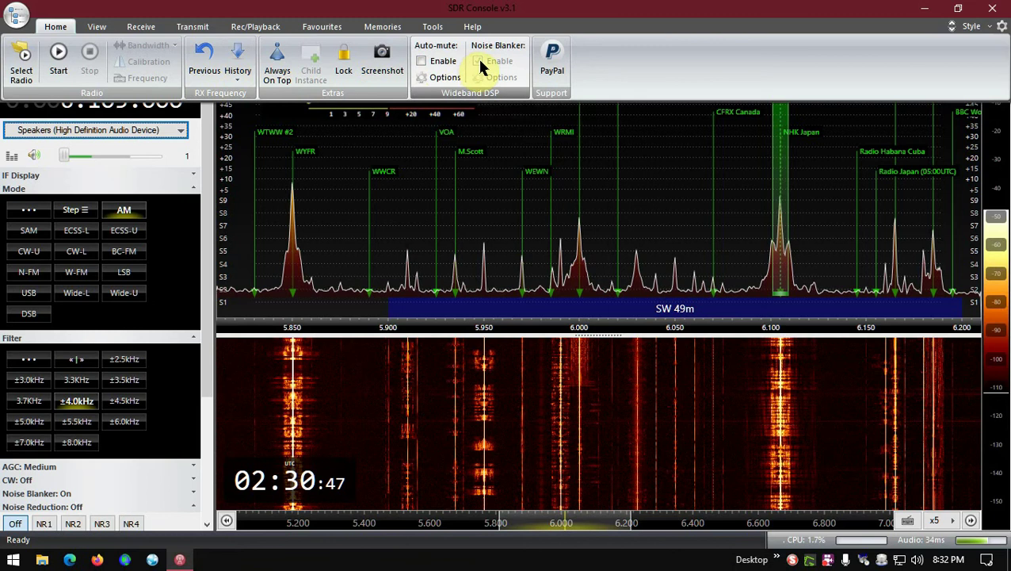
click(96, 28)
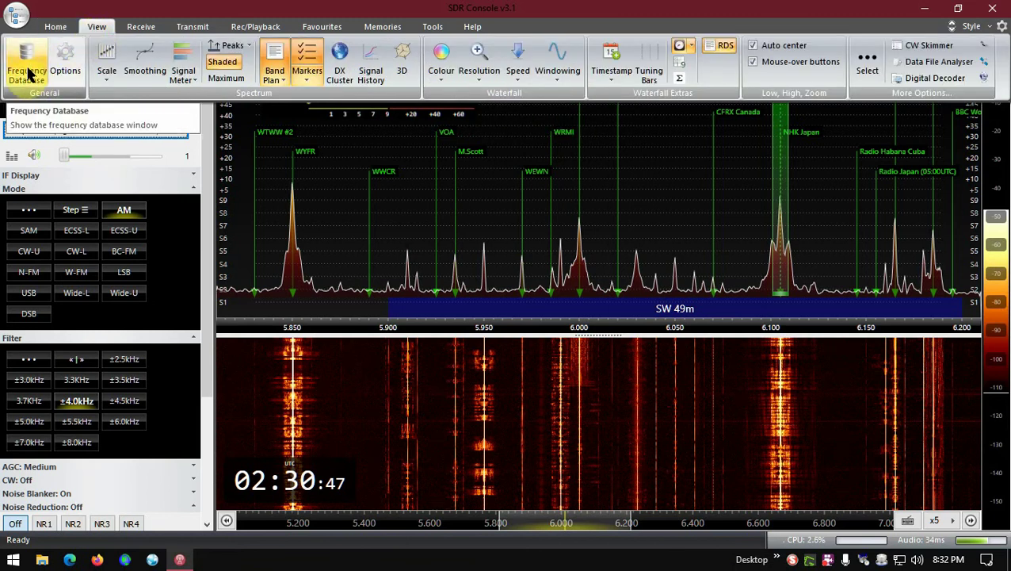
click(28, 71)
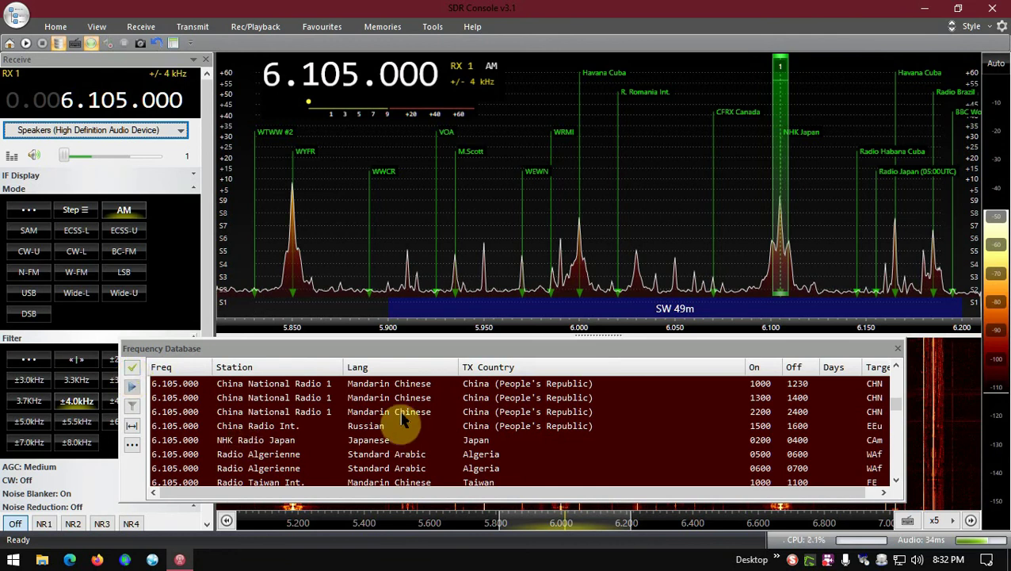
scroll(388, 422, down, 1)
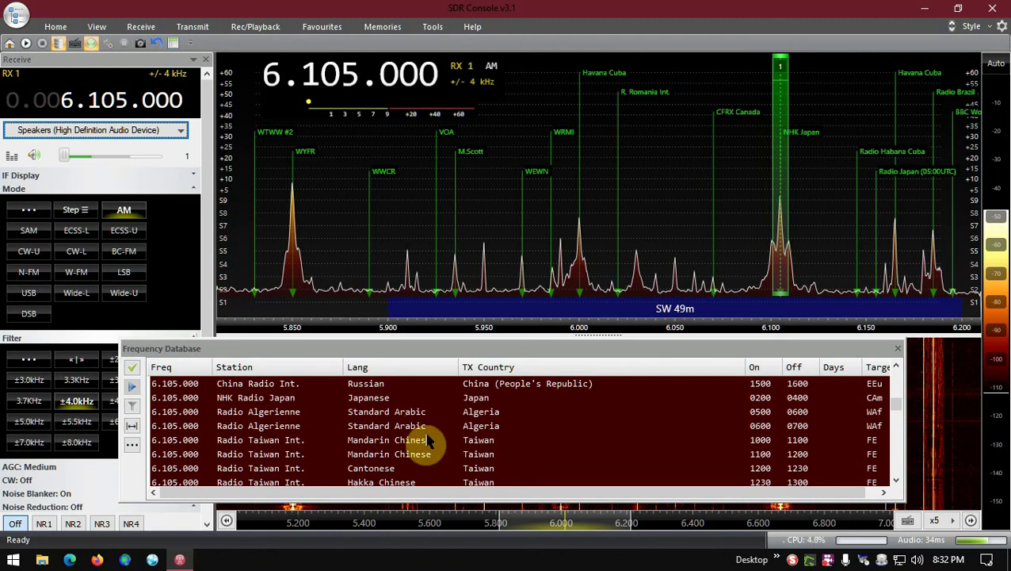
scroll(466, 435, up, 2)
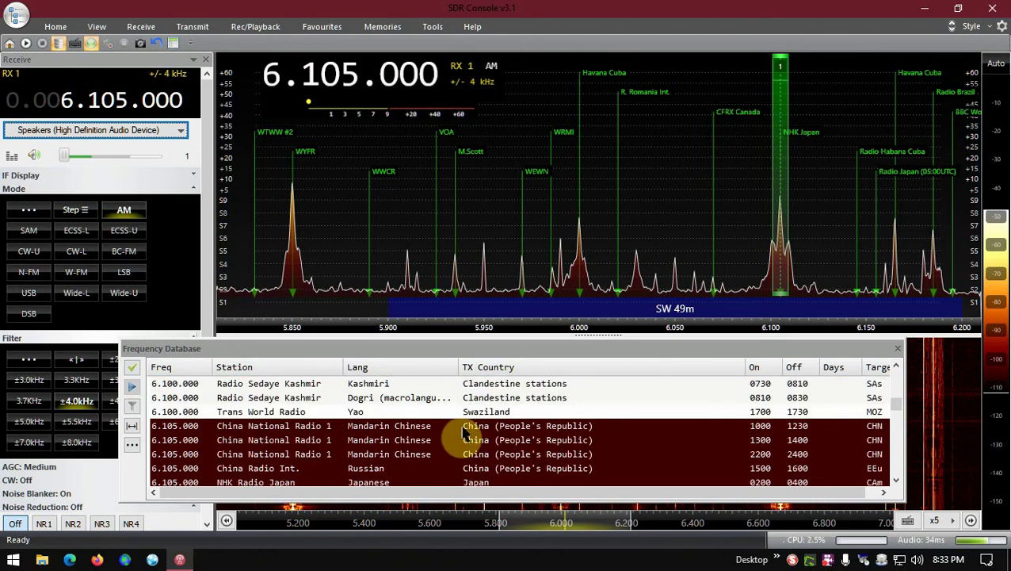
scroll(405, 449, down, 3)
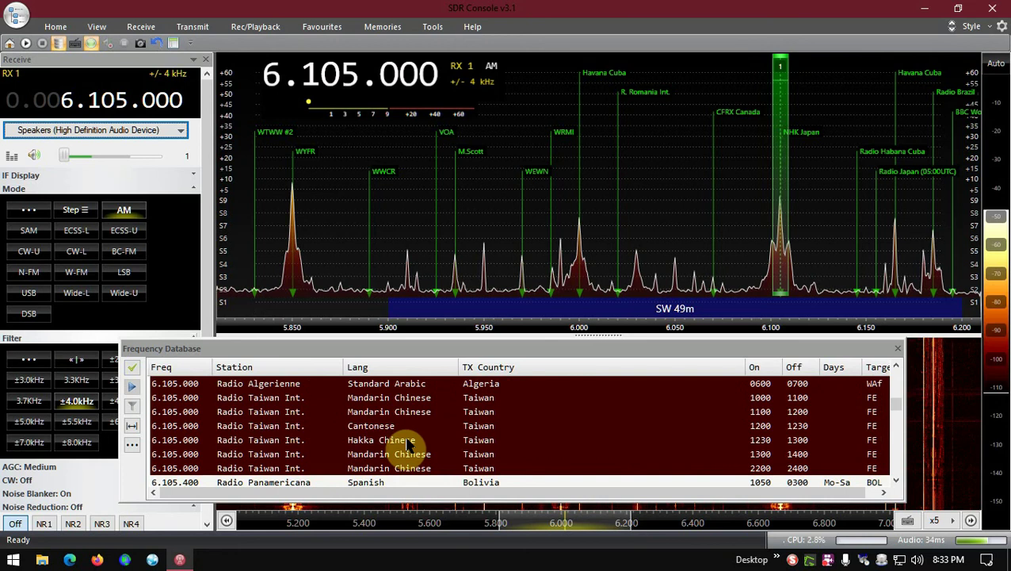
scroll(408, 444, up, 2)
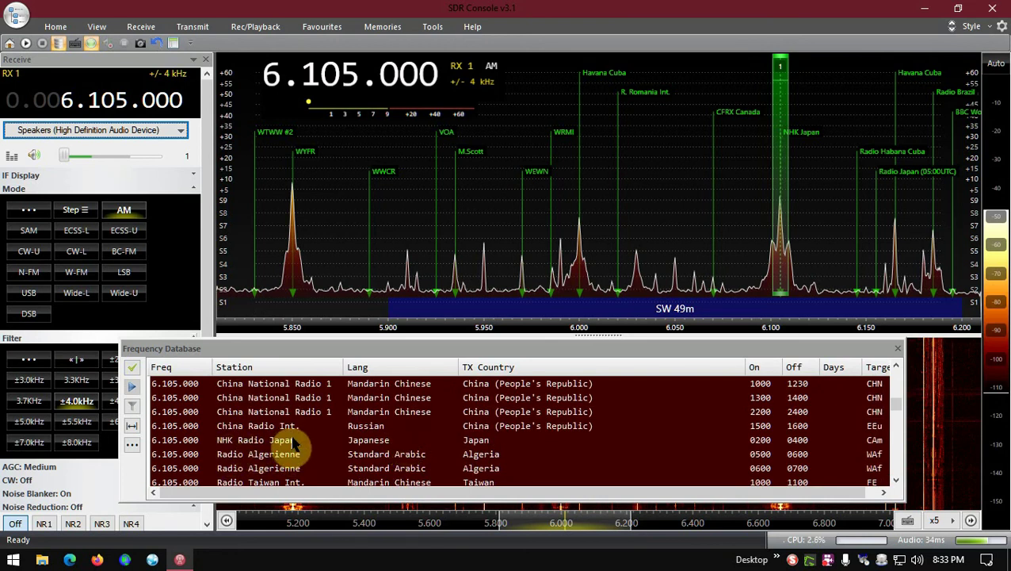
- Tune the receiver to 6.000.000 at the Havana Cuba marker, read through its frequency database entries and close the database
click(580, 281)
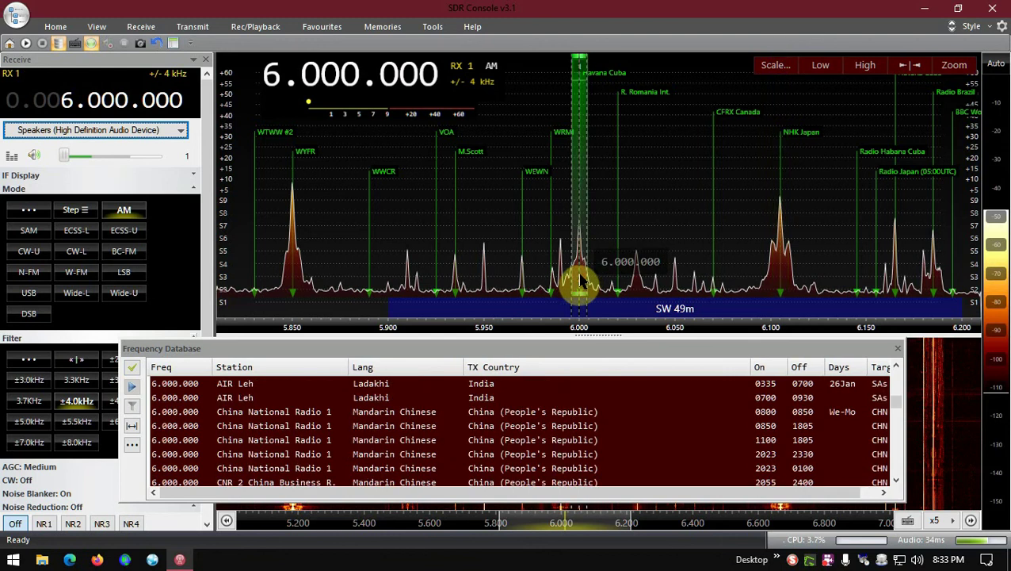
scroll(624, 405, down, 1)
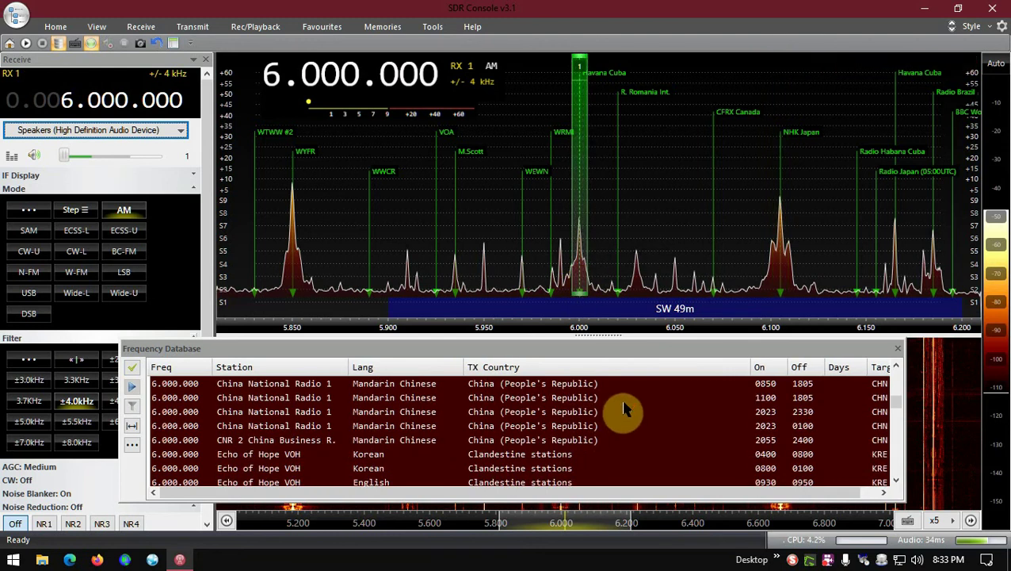
scroll(624, 408, down, 5)
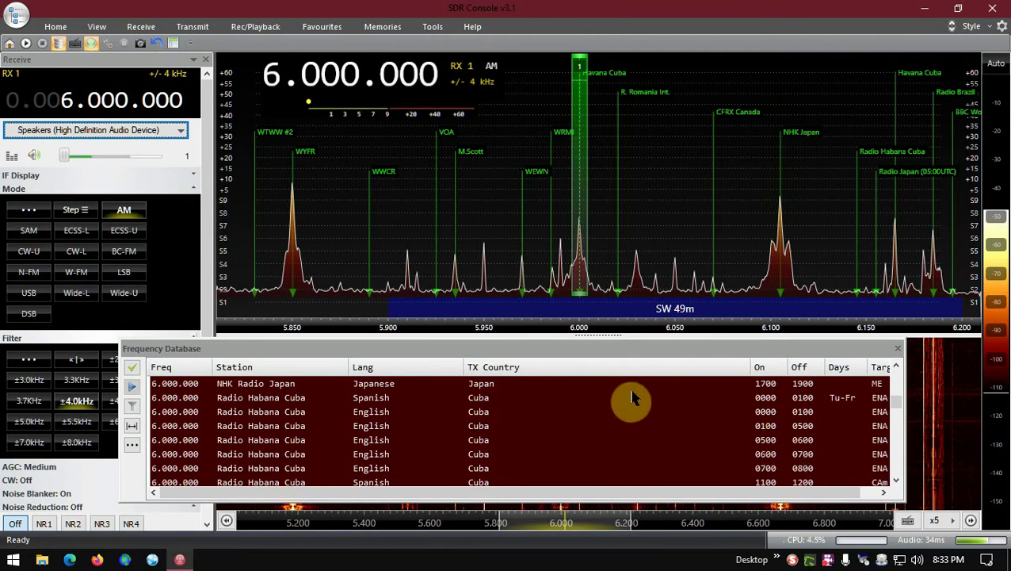
click(898, 349)
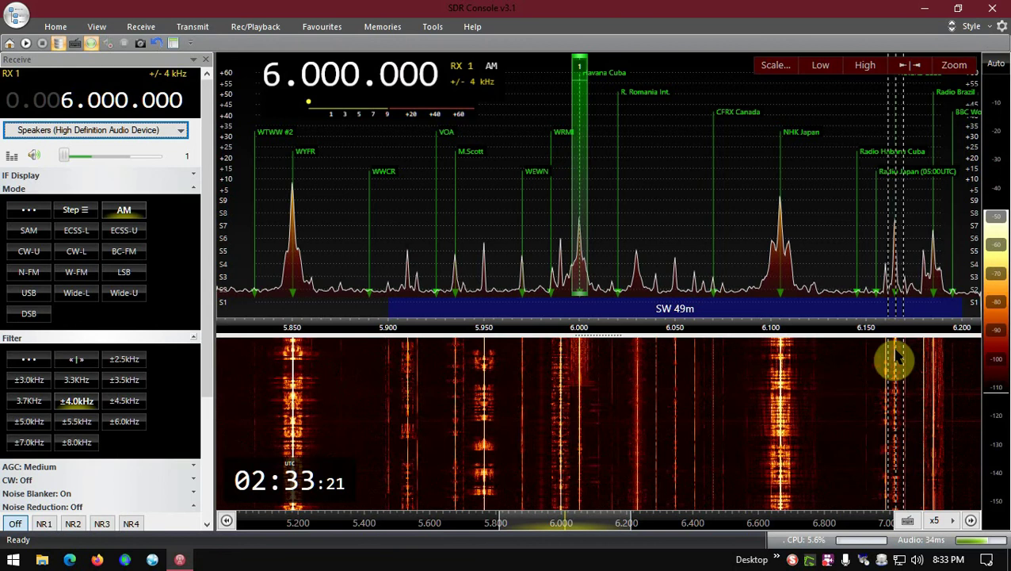
- Examine the signal meter's type, value, receiver and accuracy options
click(104, 27)
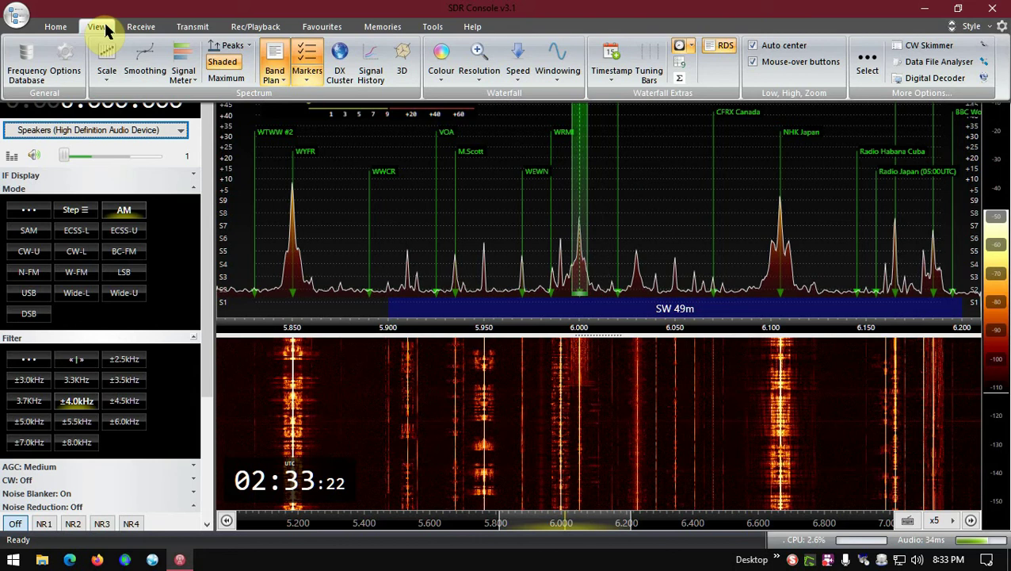
click(189, 79)
mouse_move(205, 112)
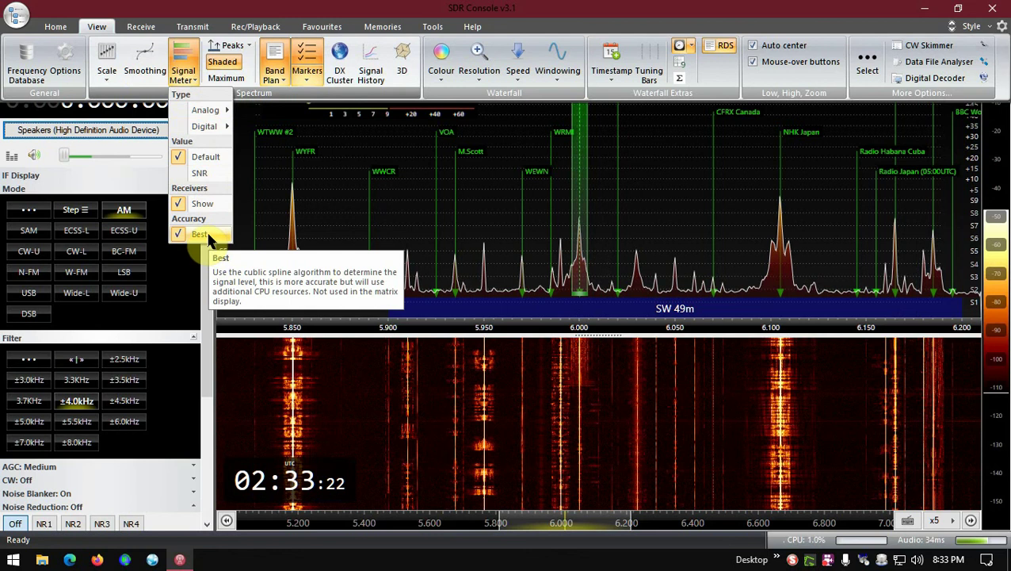
click(191, 76)
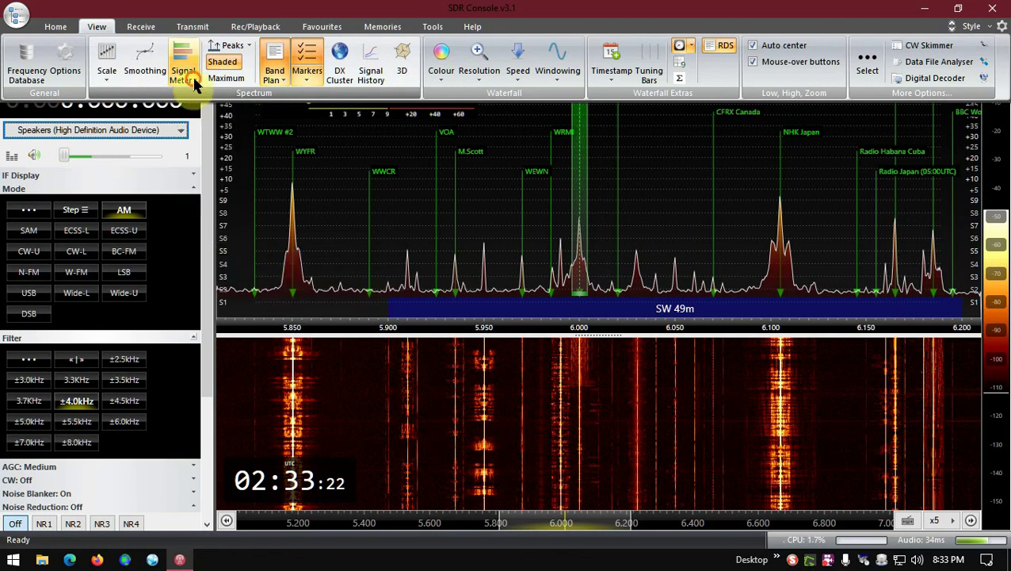
- Open the band plan editor, examine the SW 49m entry's name, frequency range and colour settings, and close it without changes
click(273, 71)
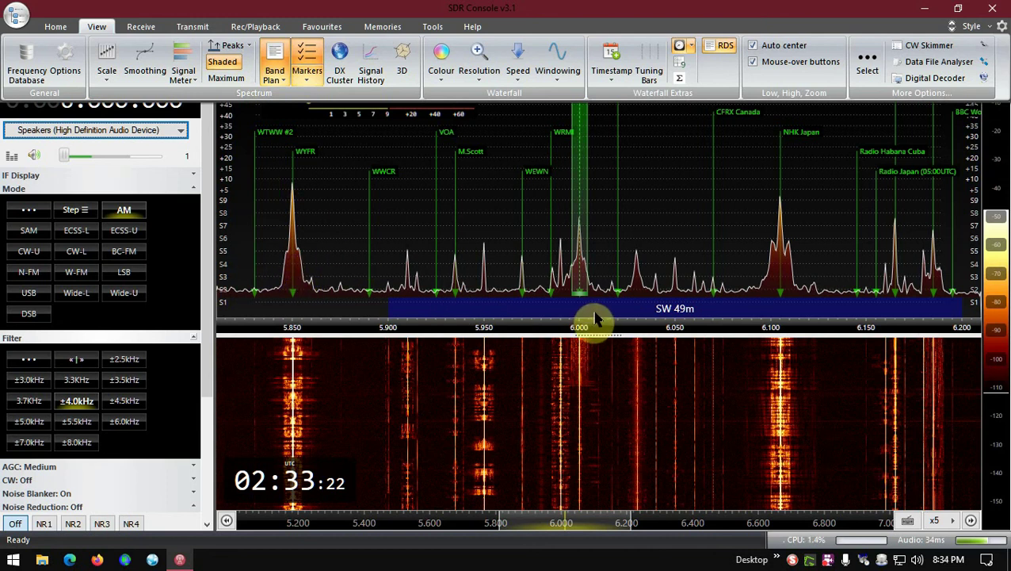
click(286, 80)
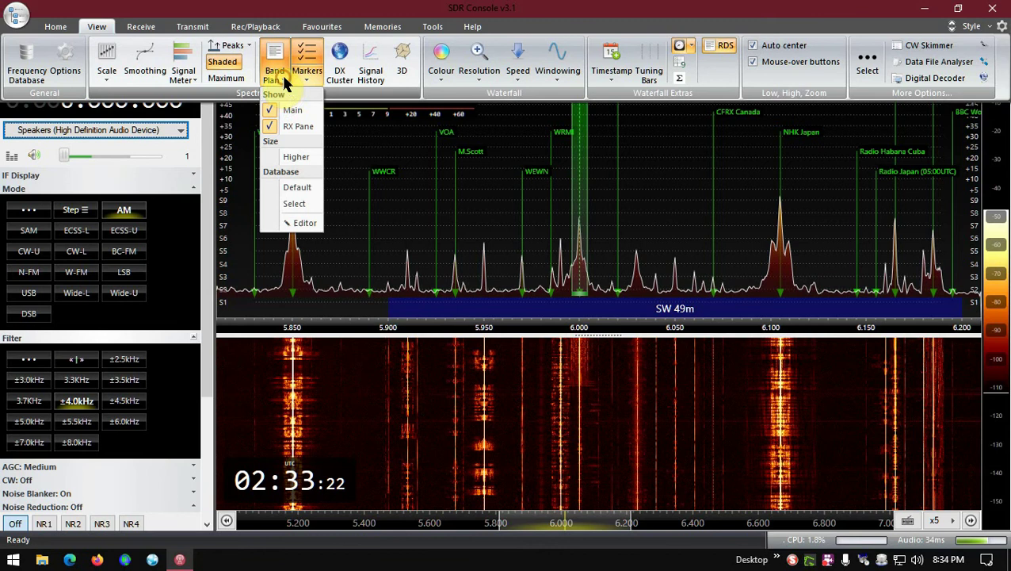
click(300, 230)
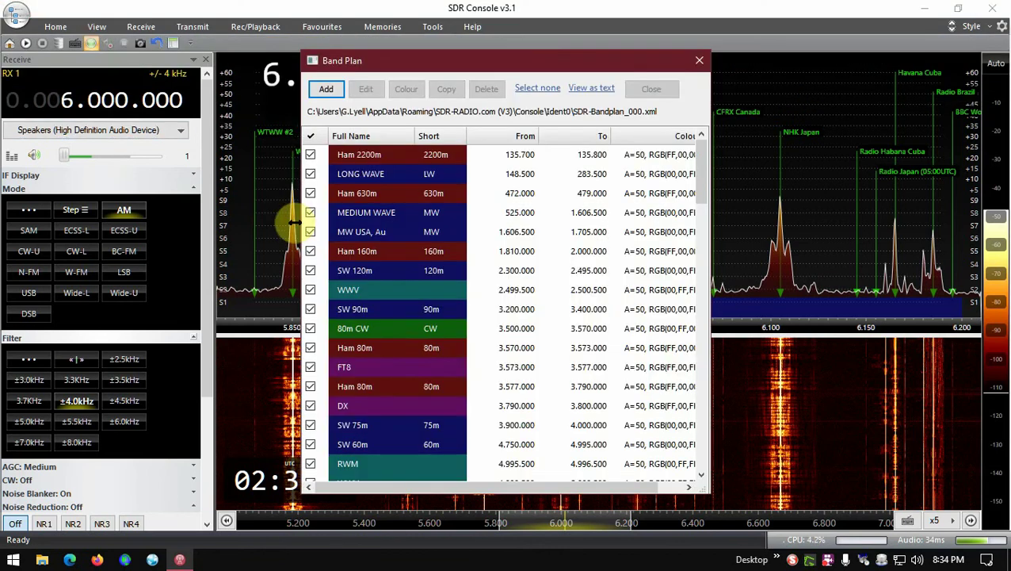
scroll(408, 336, down, 4)
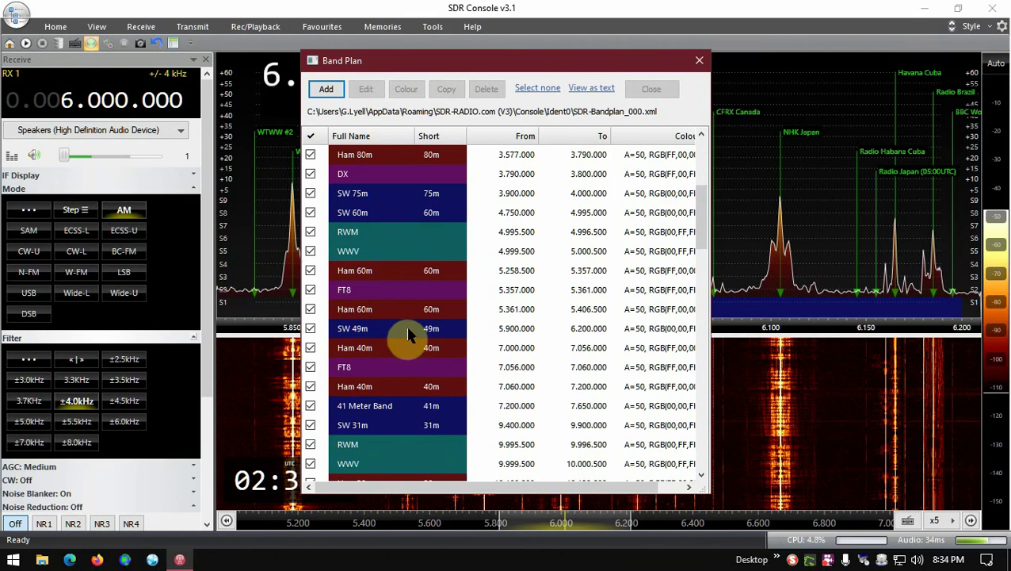
click(363, 328)
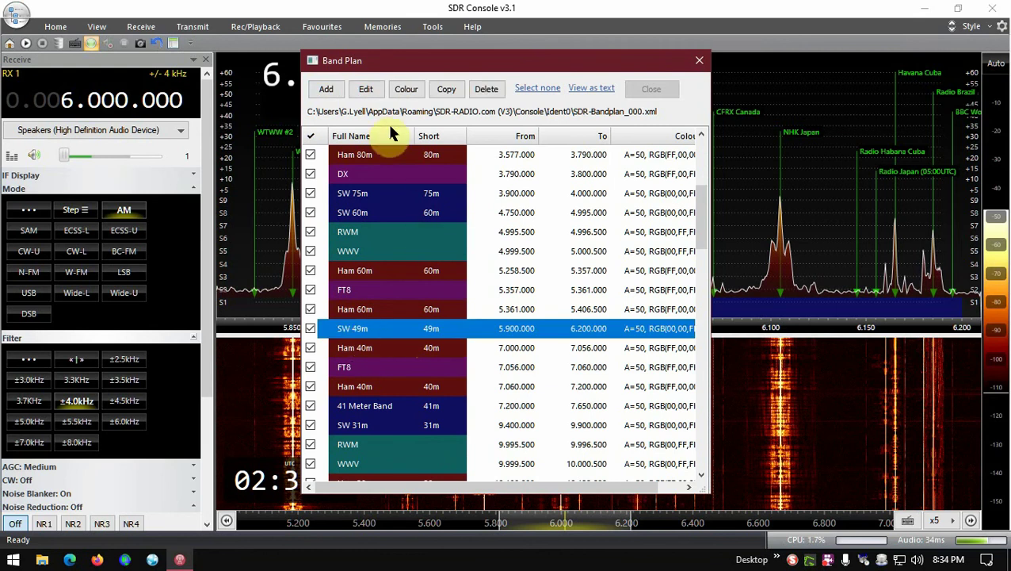
click(365, 89)
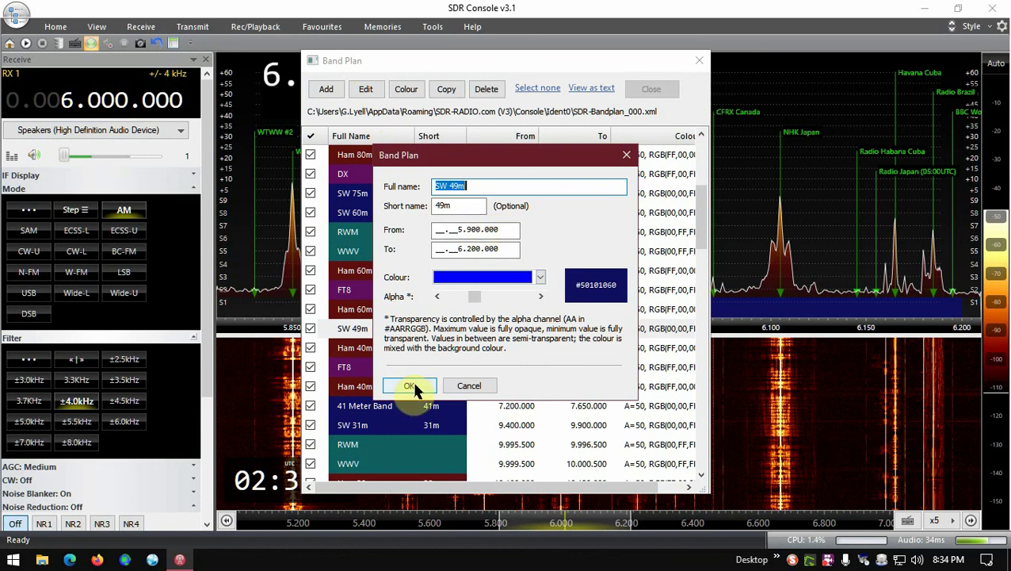
click(626, 154)
click(700, 61)
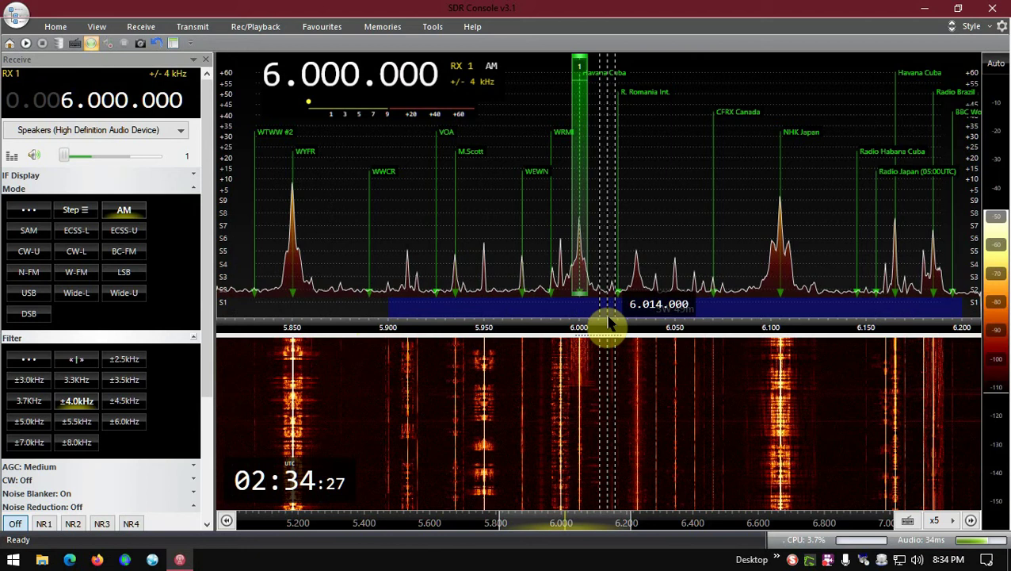
mouse_move(607, 320)
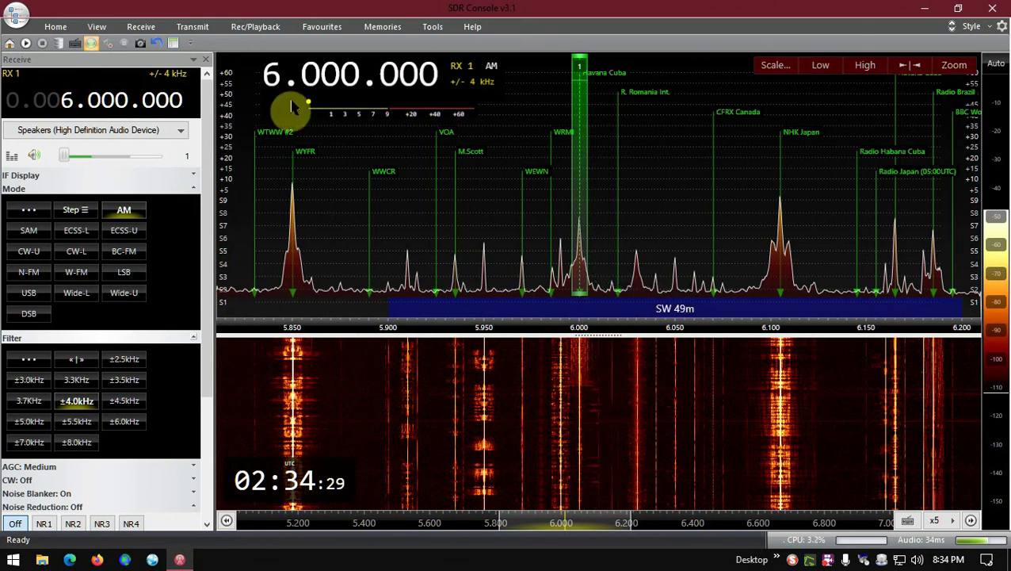
- Open the spectrum marker configuration, examine its display options and list of marked frequencies, and close it without changes
click(98, 29)
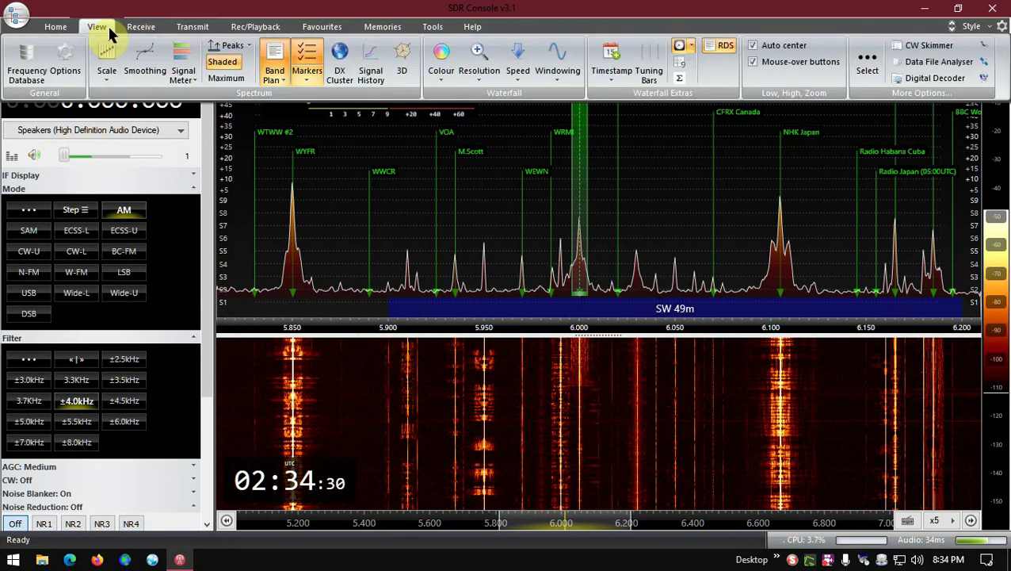
click(306, 82)
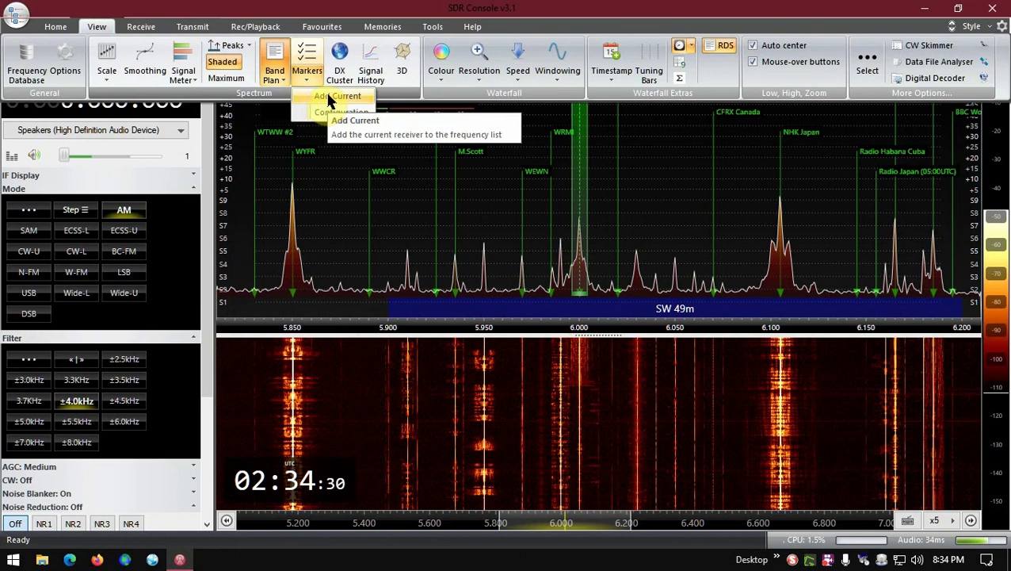
click(340, 112)
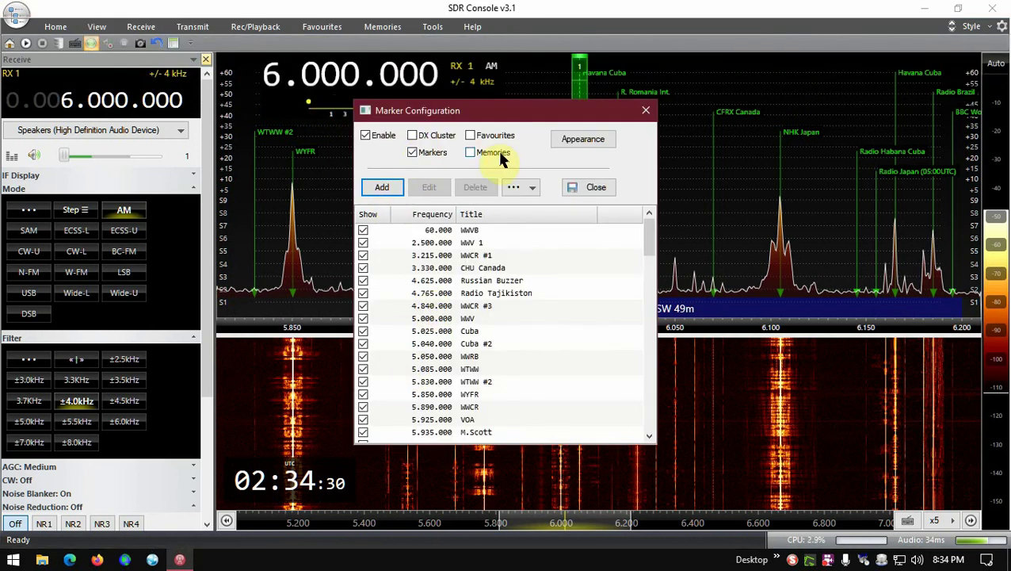
click(647, 111)
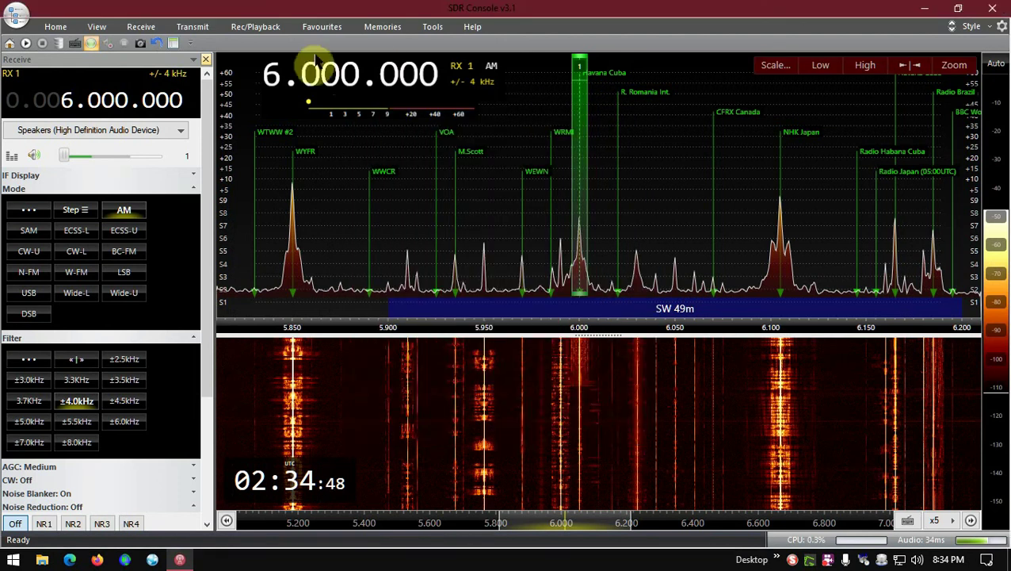
- Open the form for adding the current receiver frequency as a spectrum marker, examine its frequency and name fields, and close it without adding anything
click(140, 27)
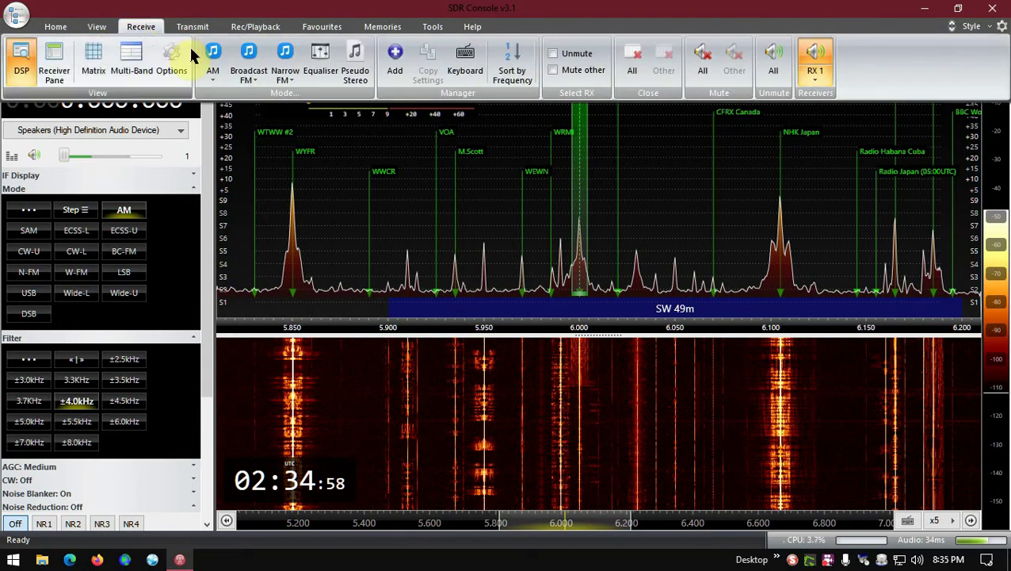
click(107, 27)
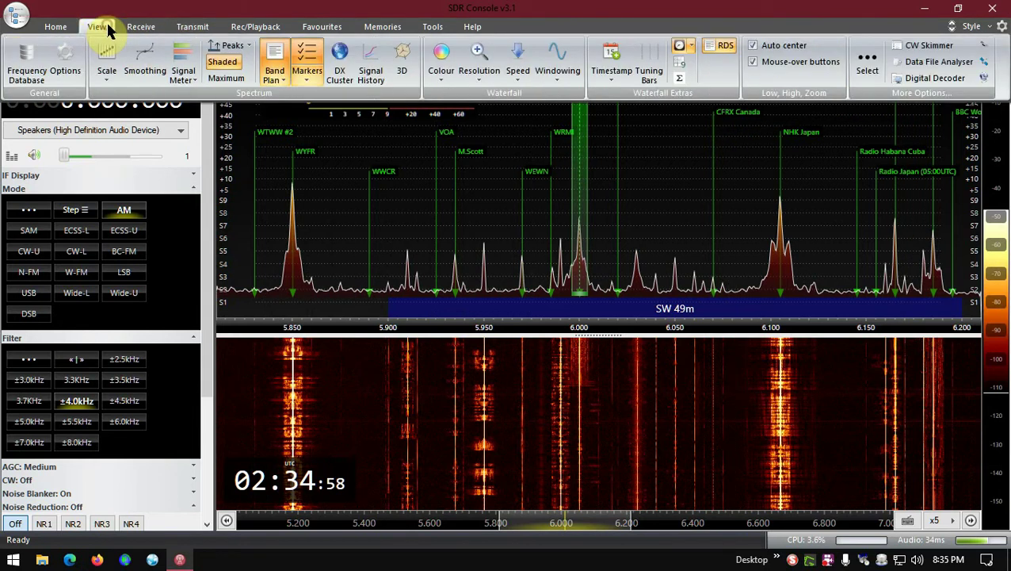
click(305, 74)
click(334, 96)
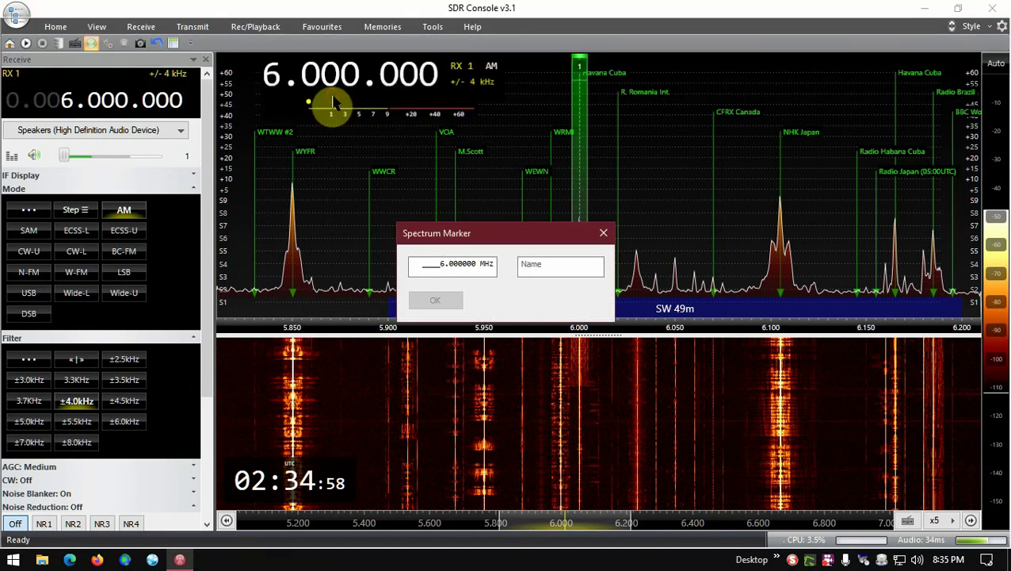
click(452, 266)
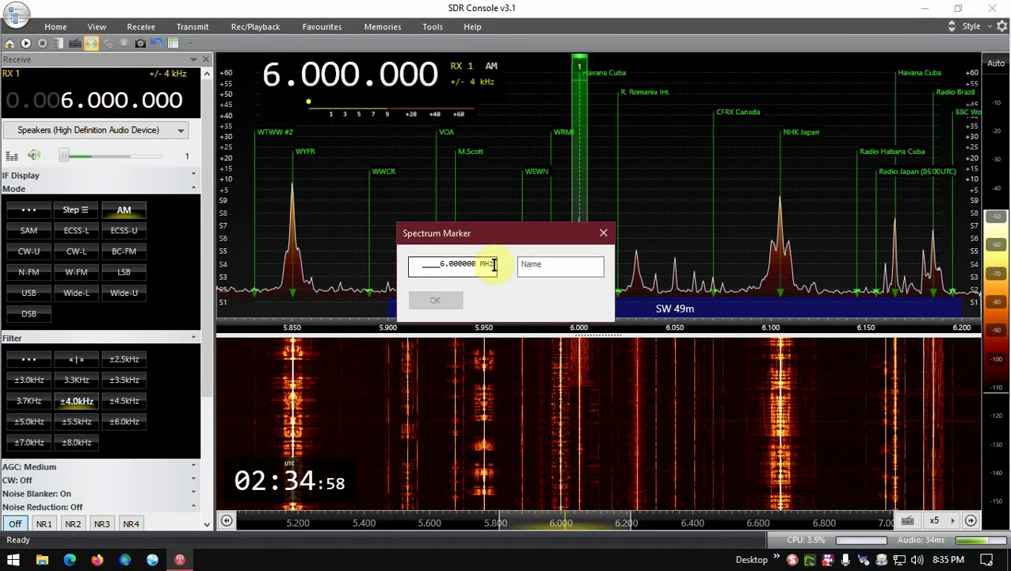
click(543, 265)
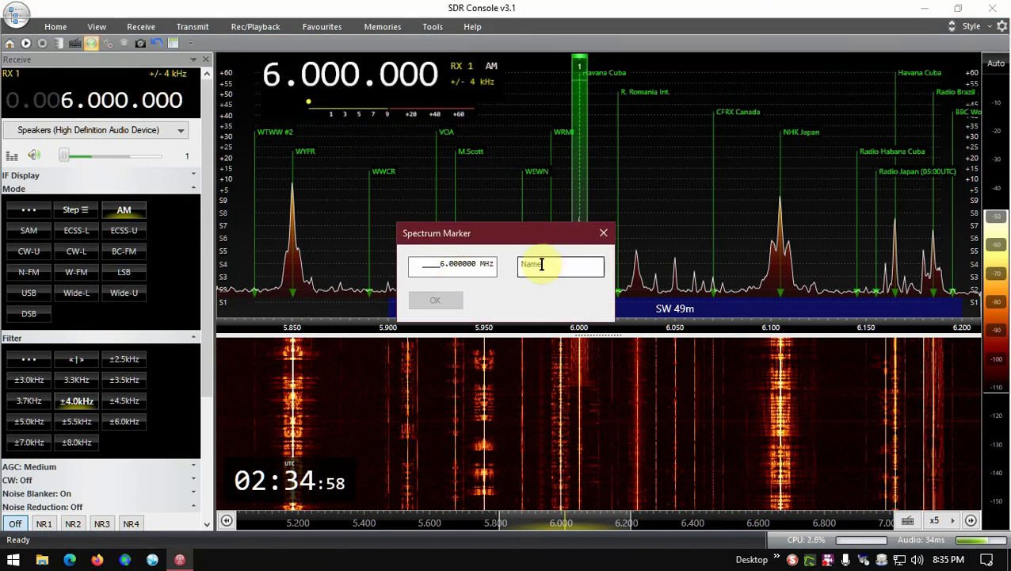
click(603, 234)
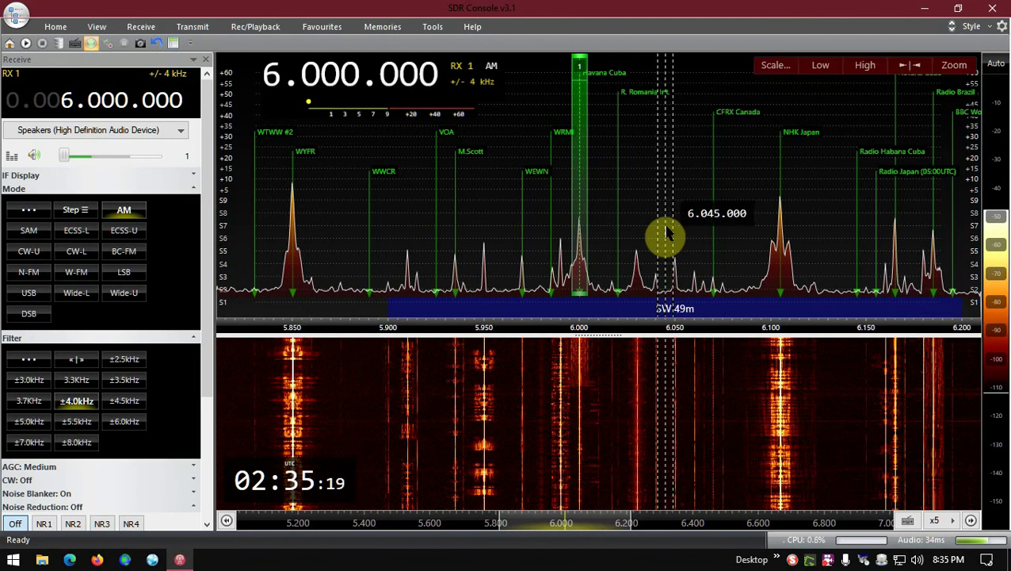
- Examine the waterfall's colour, resolution, speed and windowing choices and the clock's UTC / GMT option
click(98, 27)
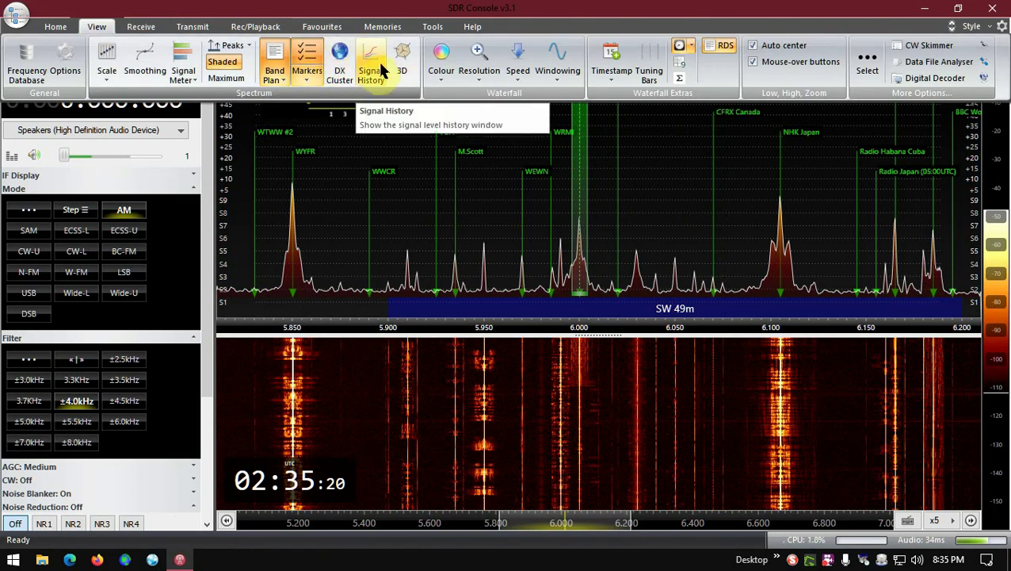
click(444, 58)
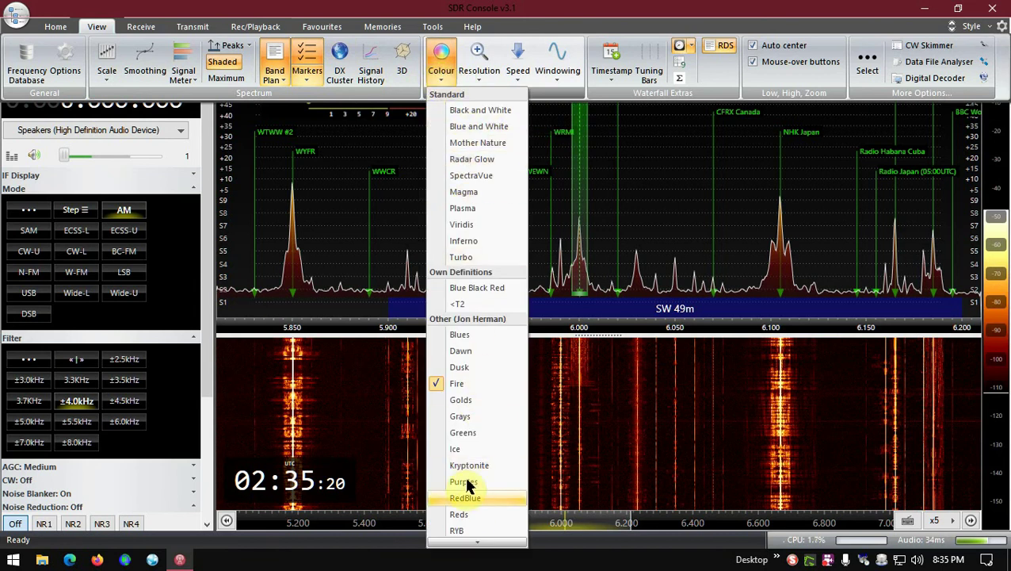
click(478, 69)
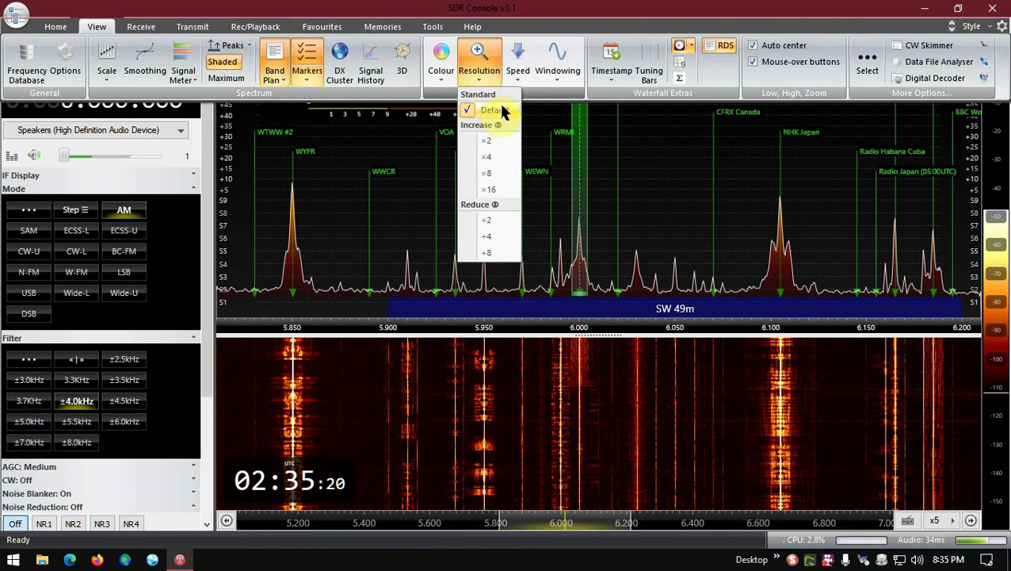
click(519, 76)
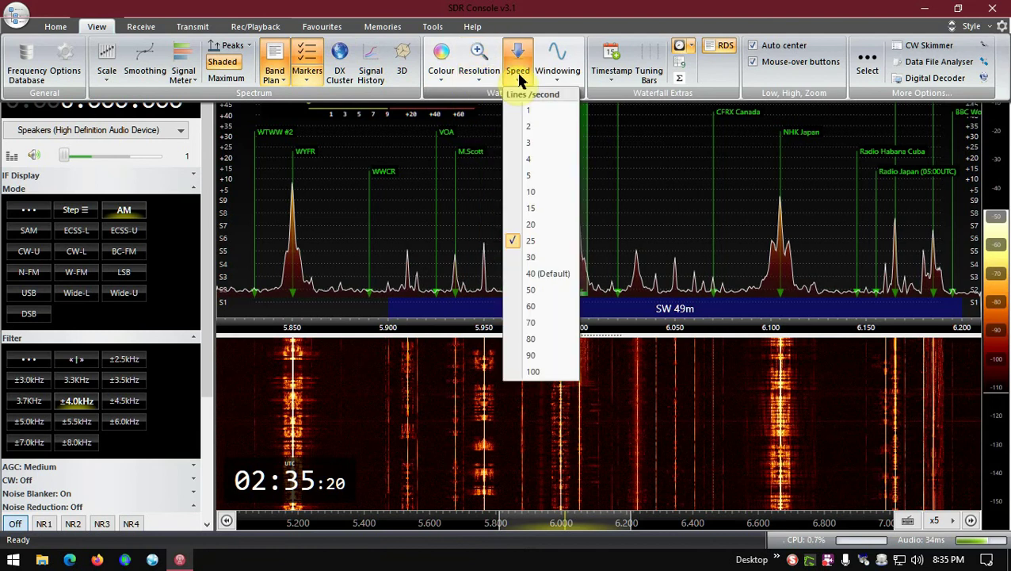
click(520, 76)
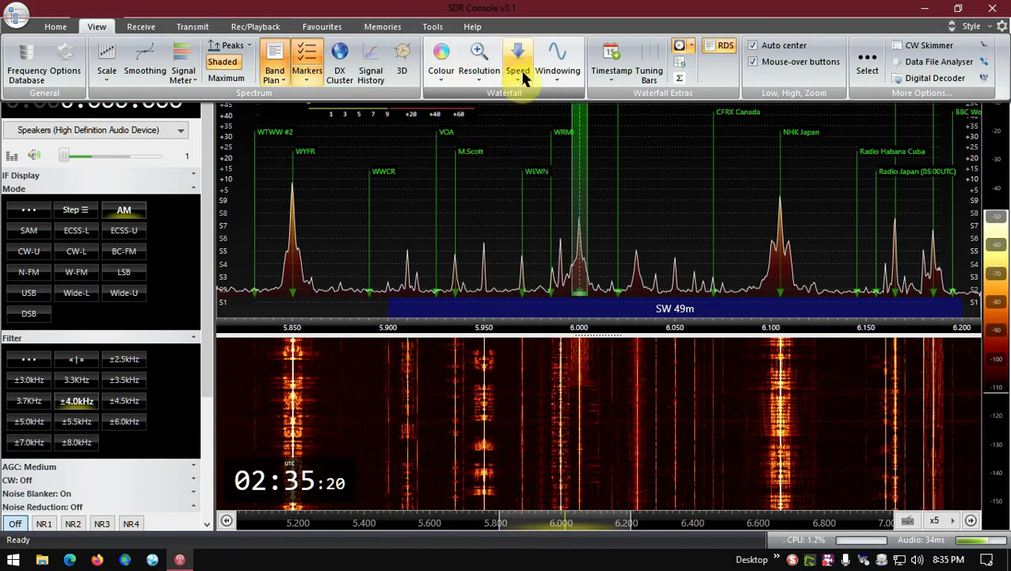
click(566, 73)
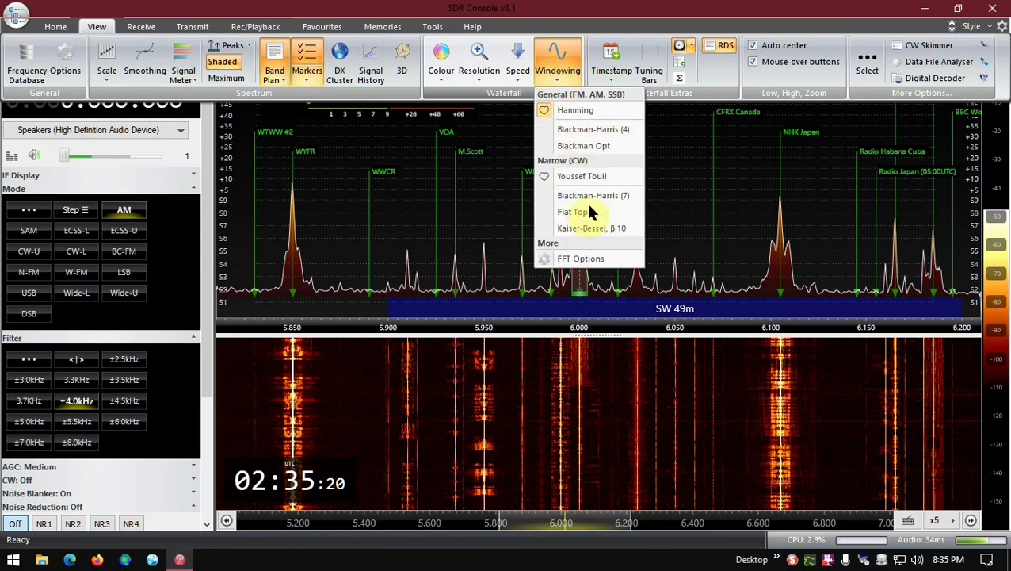
click(558, 72)
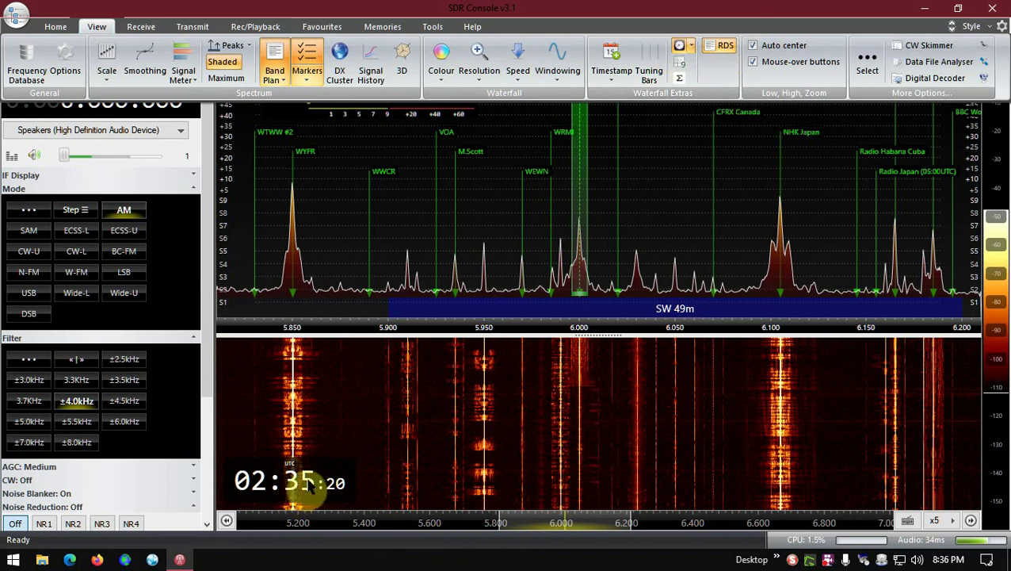
click(692, 46)
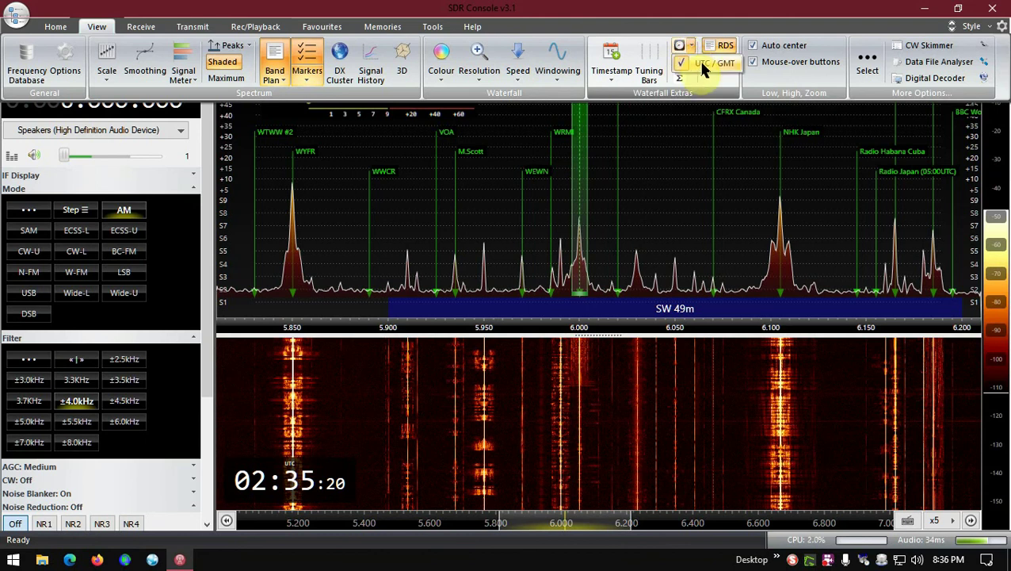
click(690, 40)
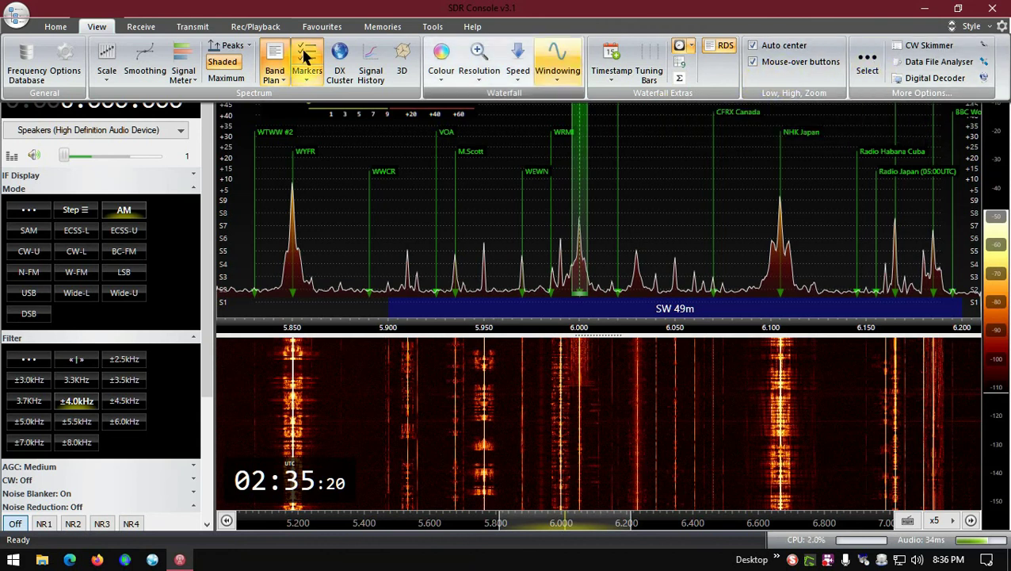
- Look through the available receive, transmit and recording/playback commands
click(137, 30)
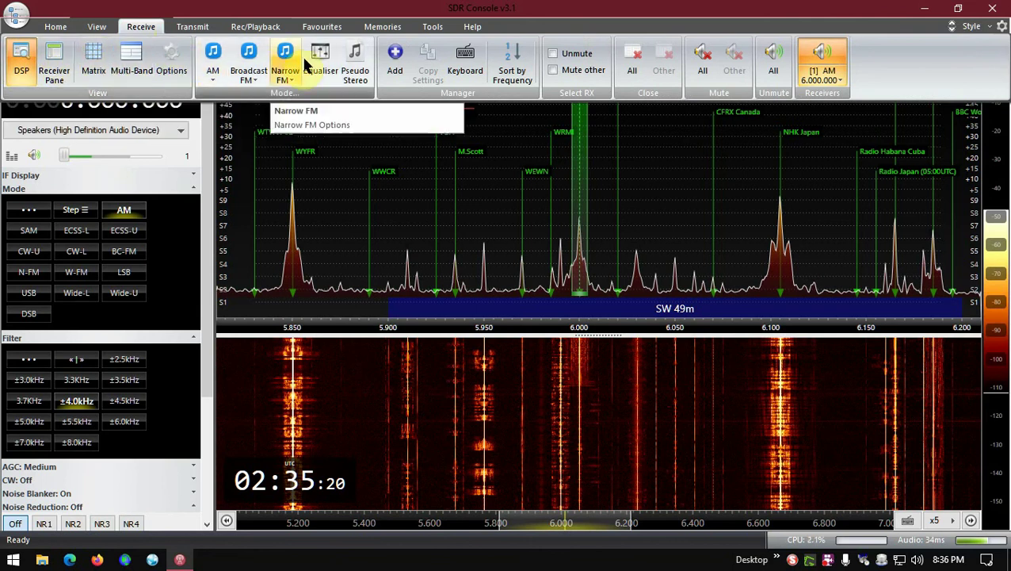
click(193, 28)
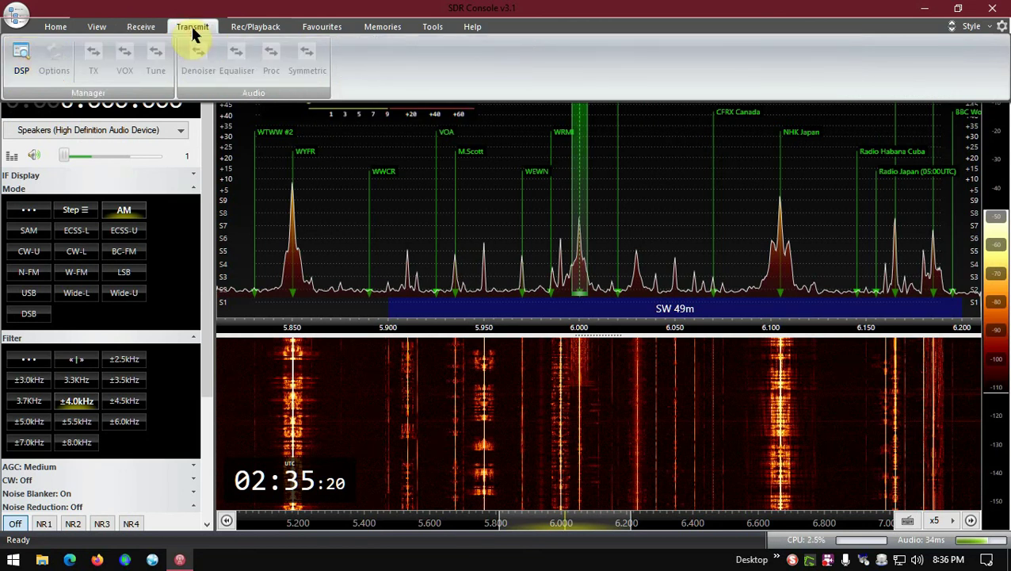
click(246, 27)
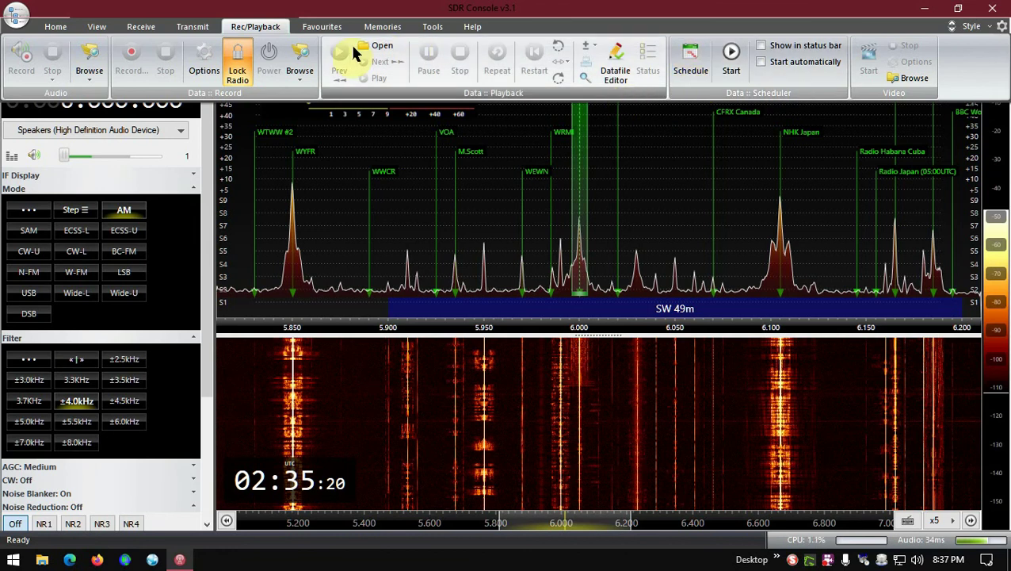
- Examine the favourites saved in the Misc, RWM and WWV folders
click(317, 26)
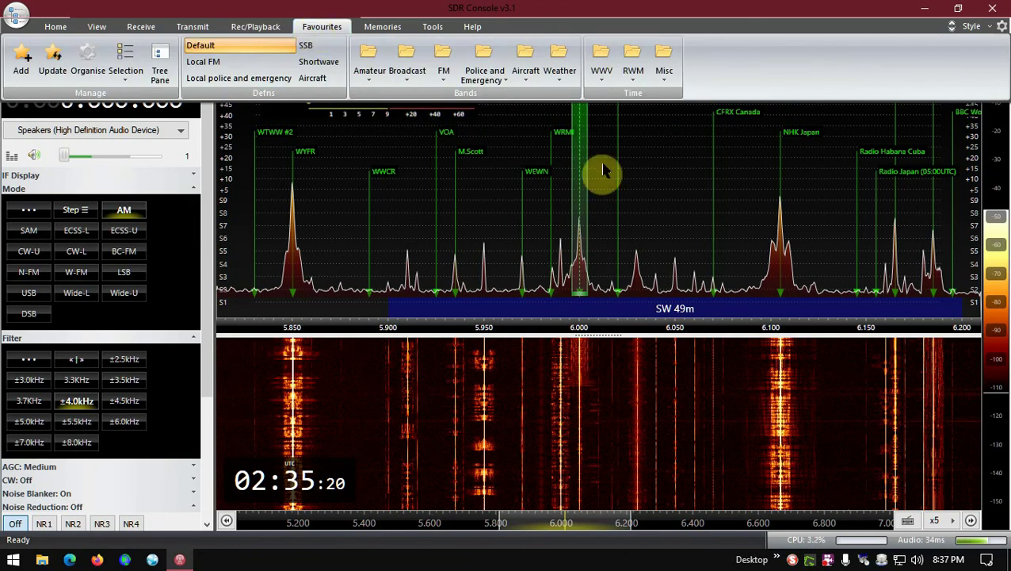
click(663, 70)
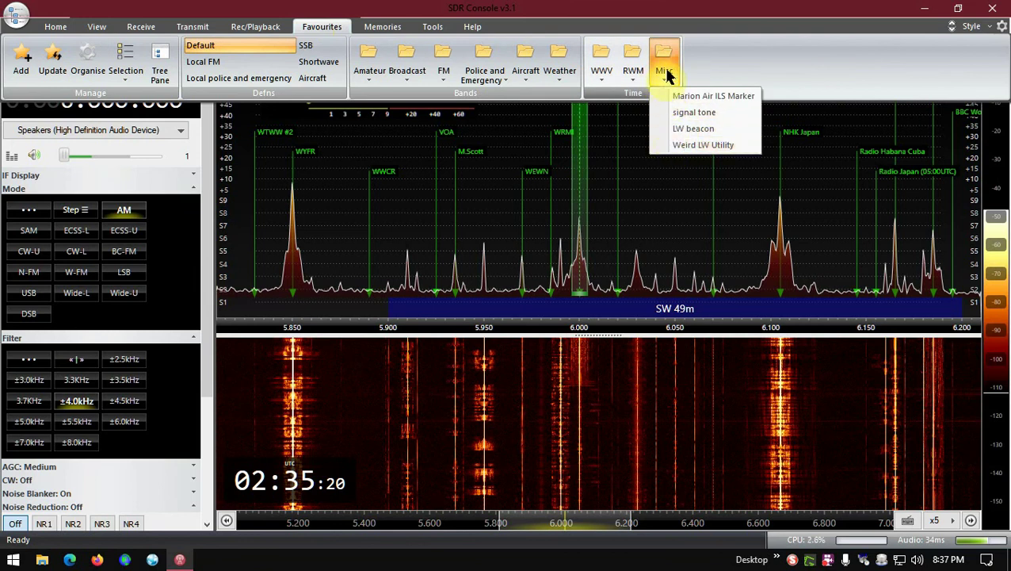
click(666, 72)
click(639, 73)
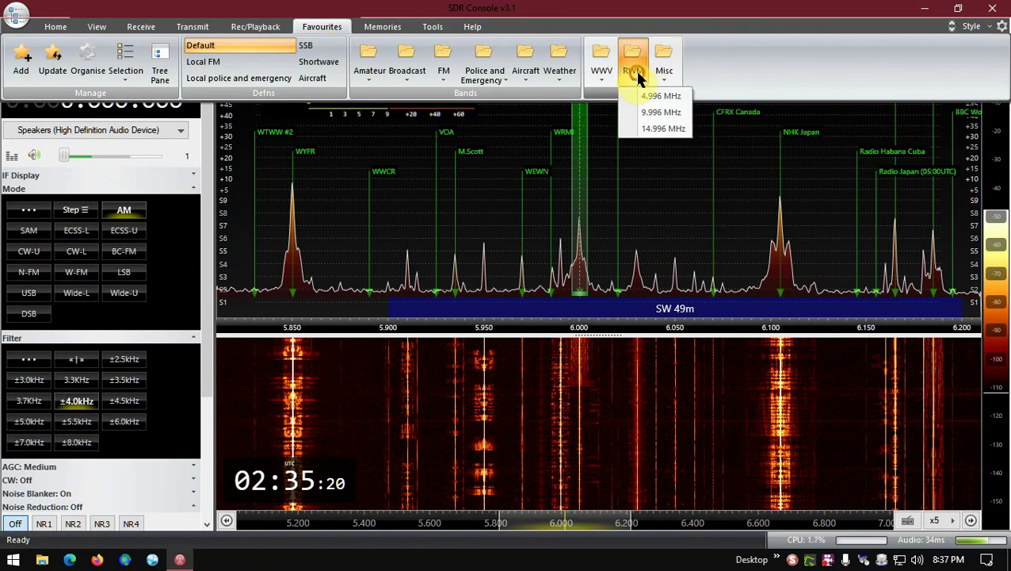
click(638, 72)
click(600, 68)
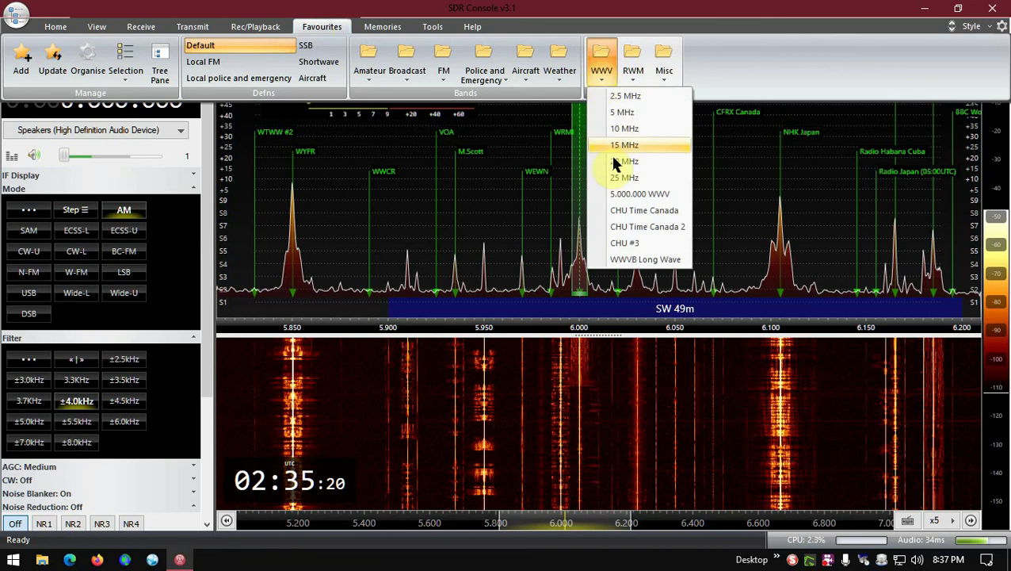
click(600, 71)
- Examine the favourites saved in the Weather, Aircraft, Police and Emergency, and FM folders
click(560, 75)
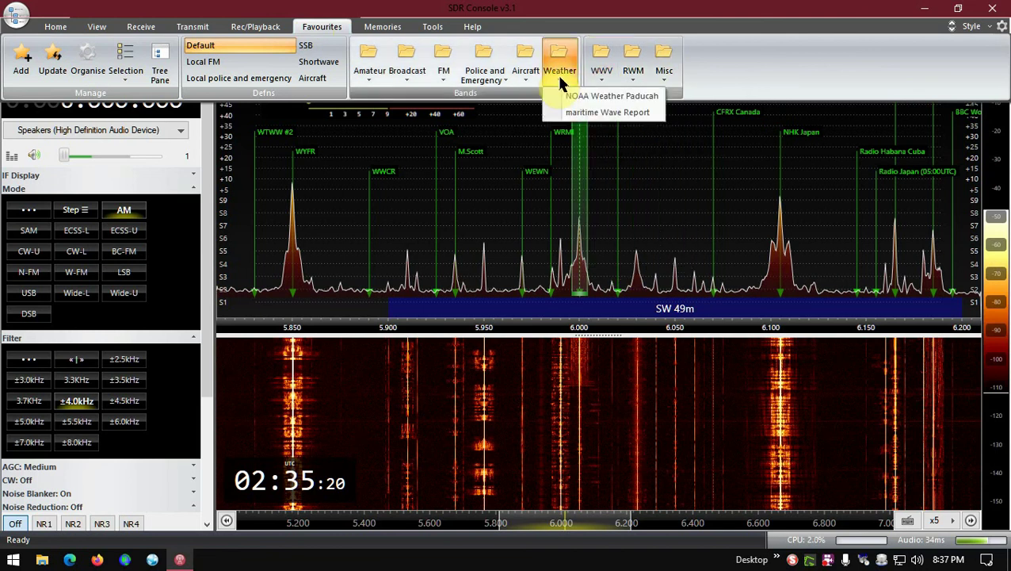
click(560, 79)
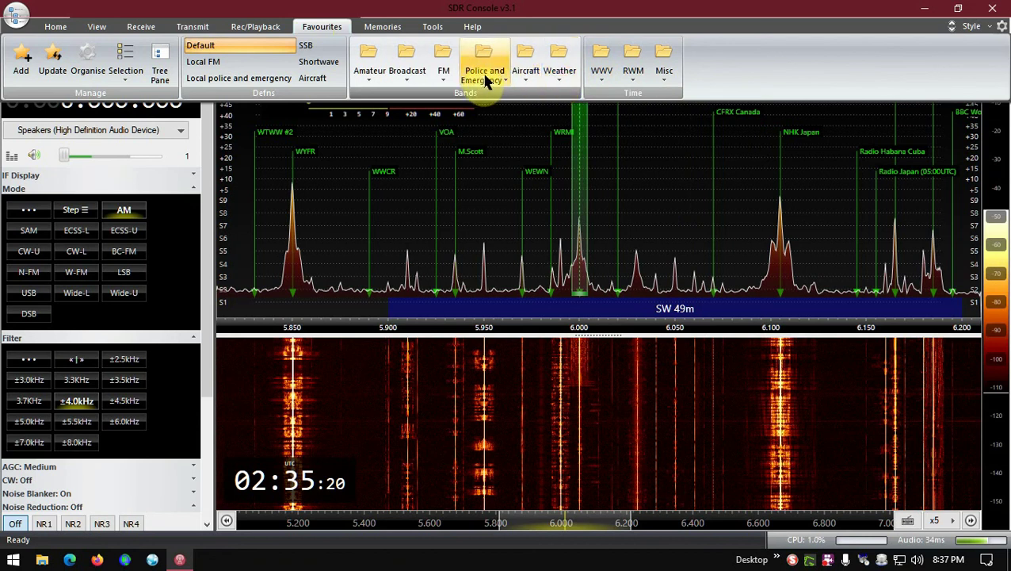
click(526, 72)
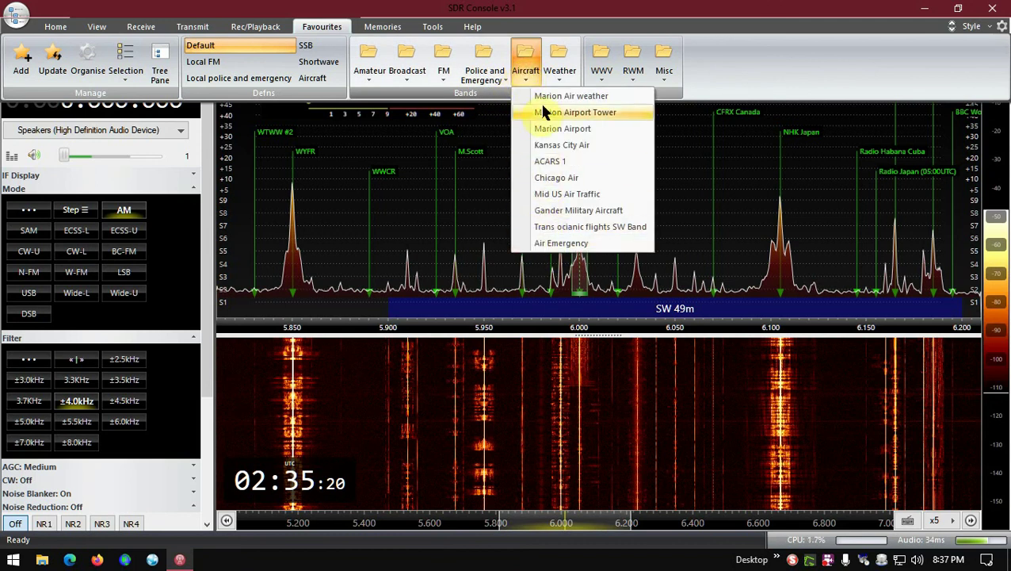
click(507, 70)
click(508, 70)
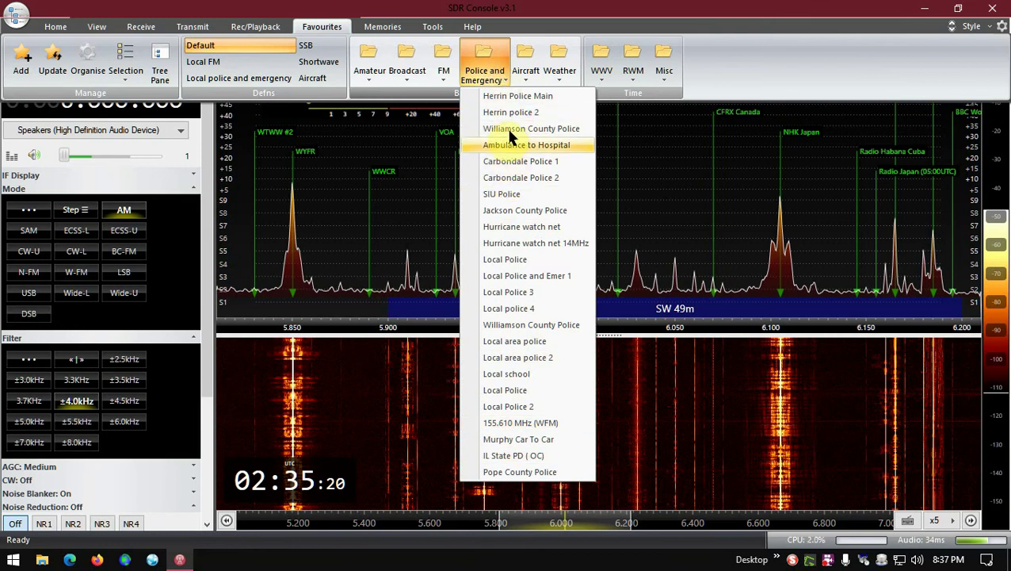
click(507, 79)
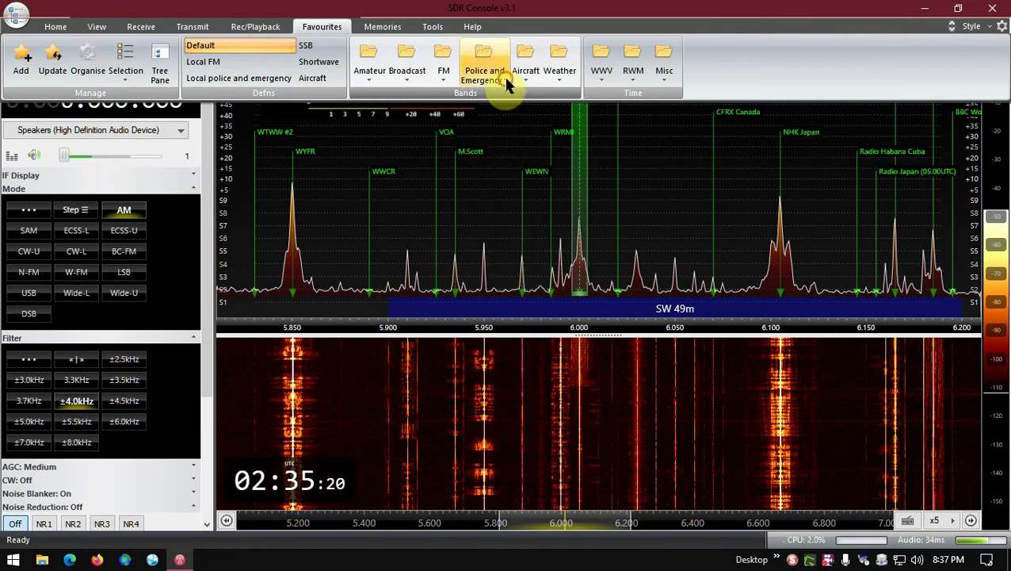
click(451, 78)
click(450, 78)
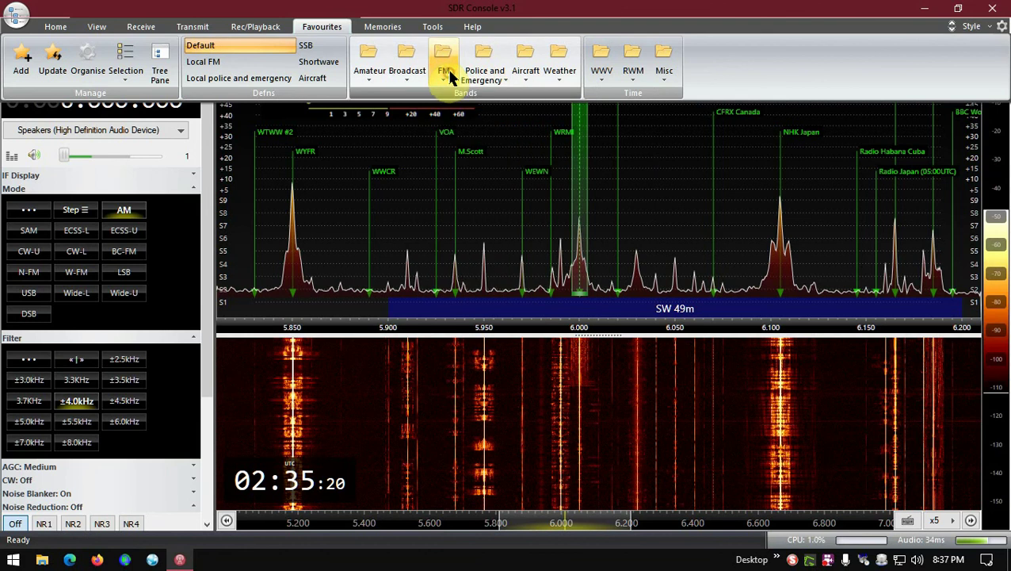
- Switch the receiver to the 31m band from the Broadcast favourites and bring the favourites back into view
click(409, 75)
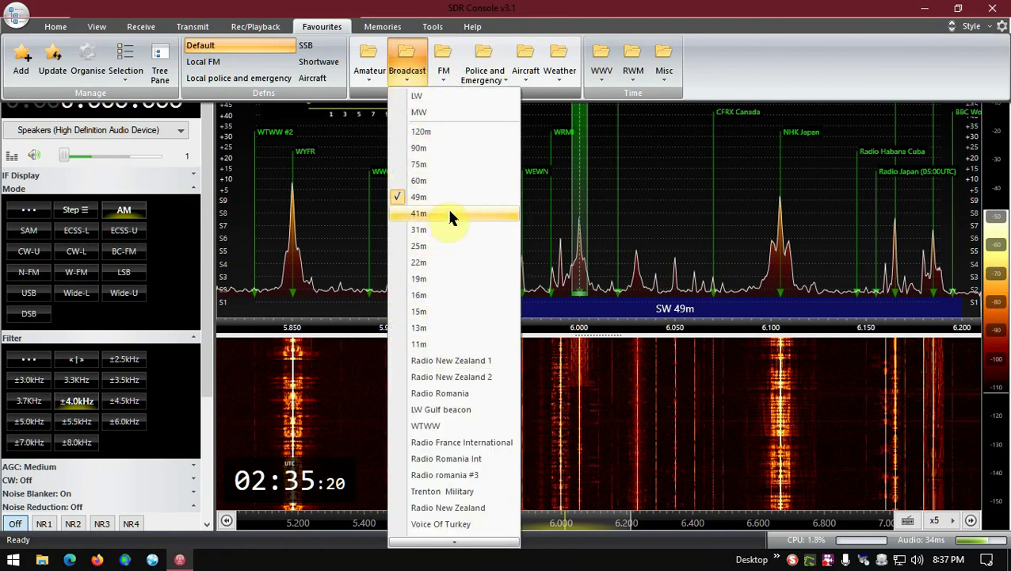
click(421, 231)
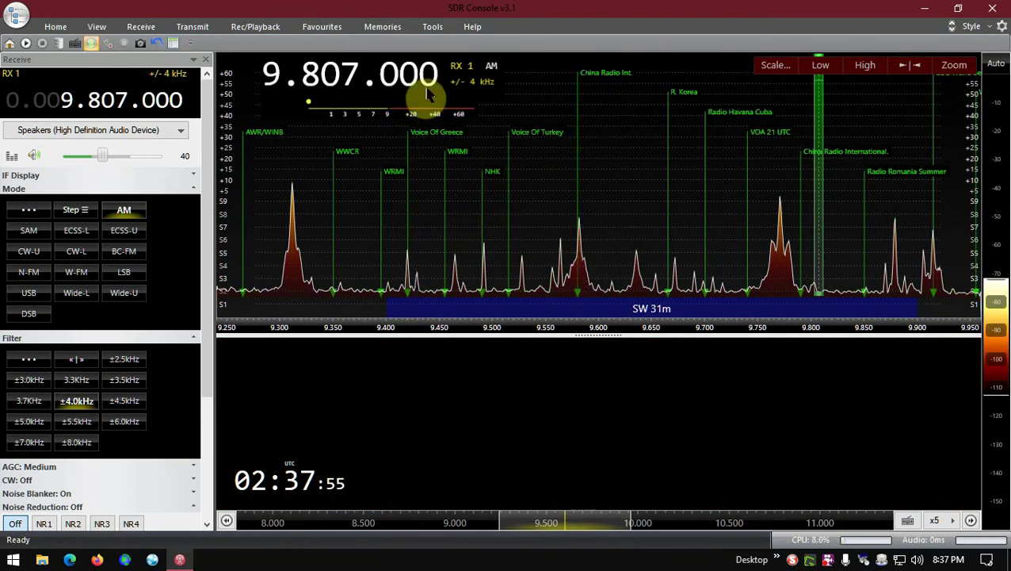
click(312, 24)
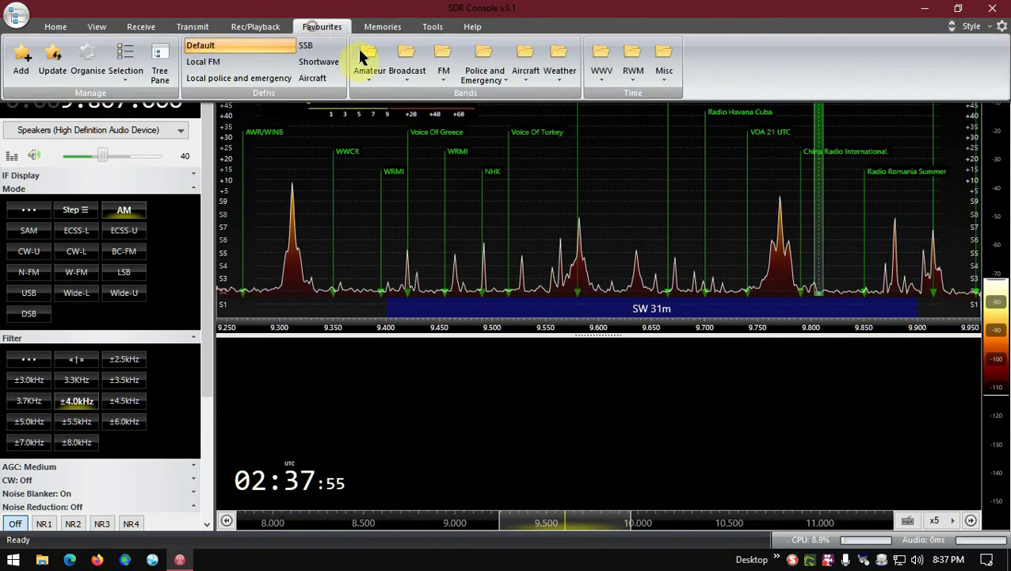
- Switch the receiver to the 49m band from the Broadcast favourites and look through the Amateur band favourites
click(407, 74)
click(419, 198)
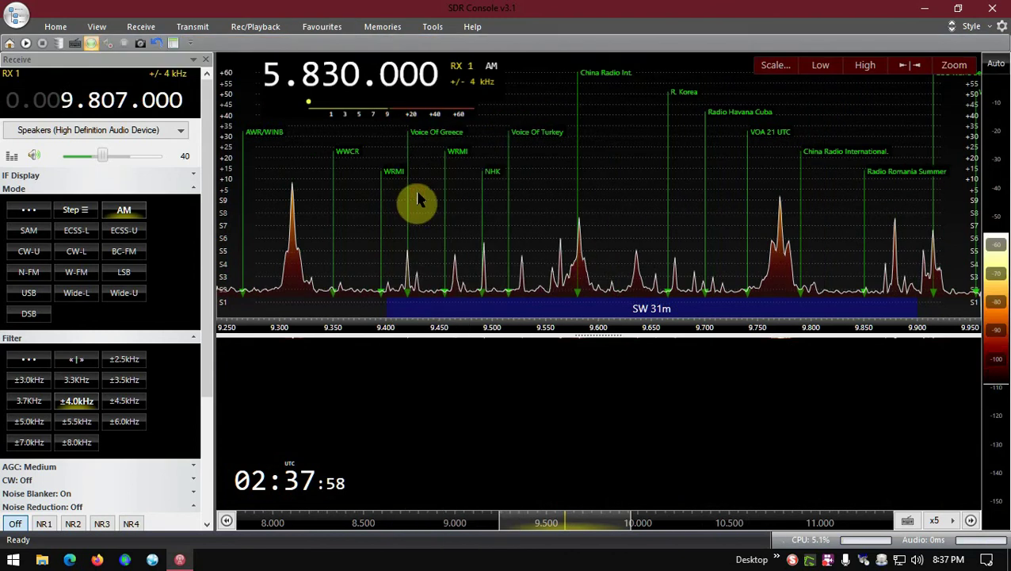
click(321, 29)
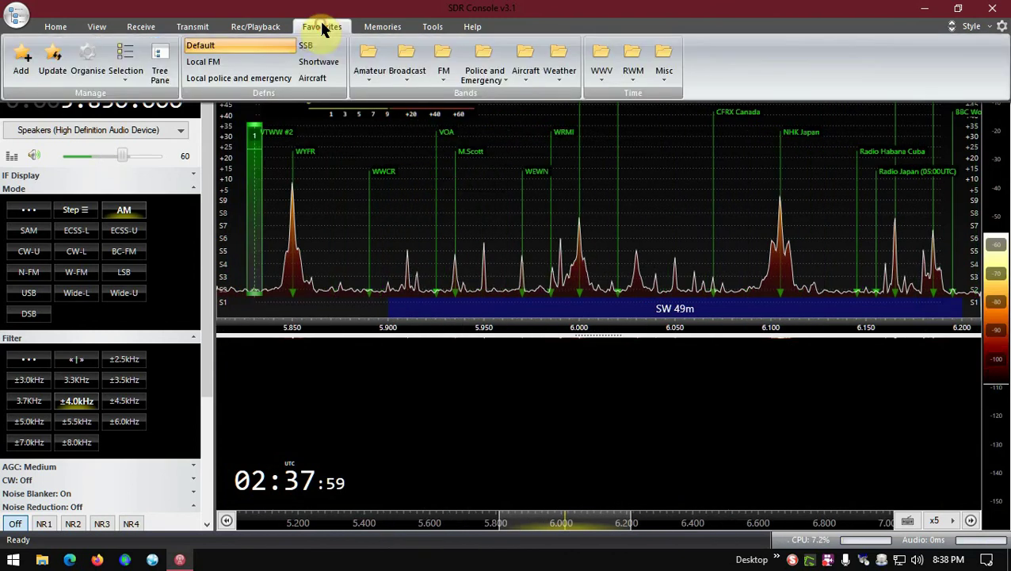
click(370, 69)
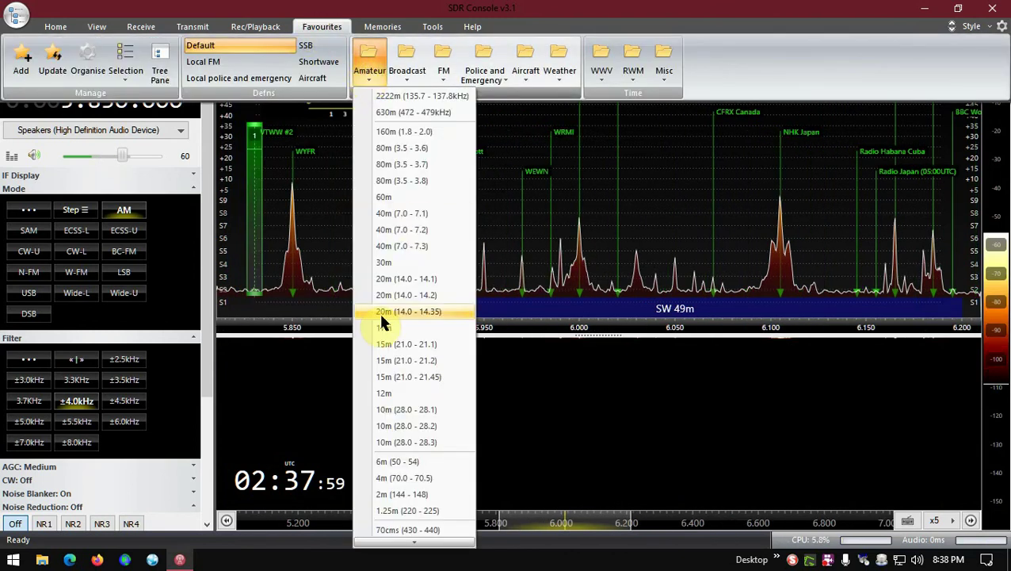
click(369, 78)
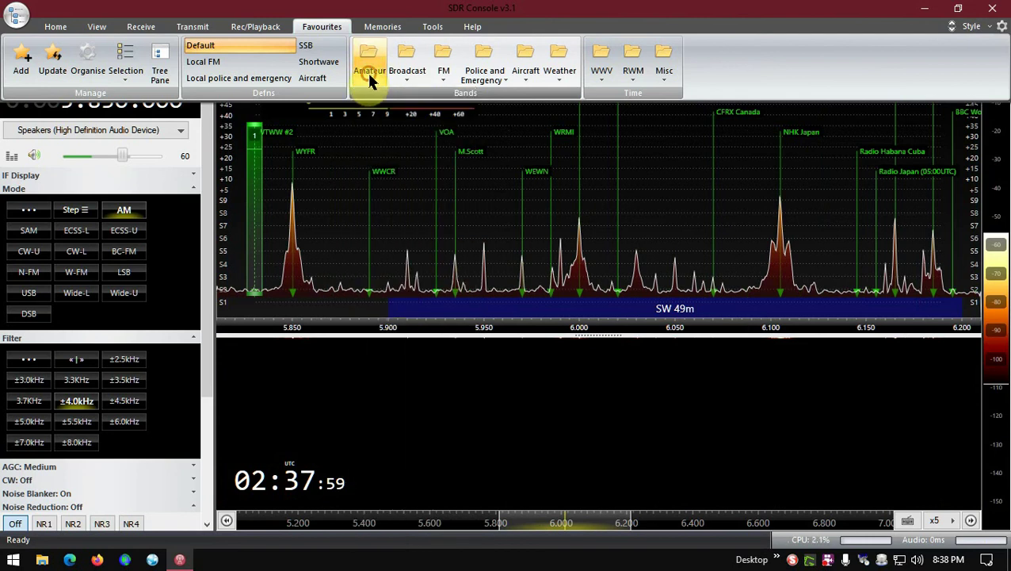
- Look through the available memory, tools and home commands
click(387, 26)
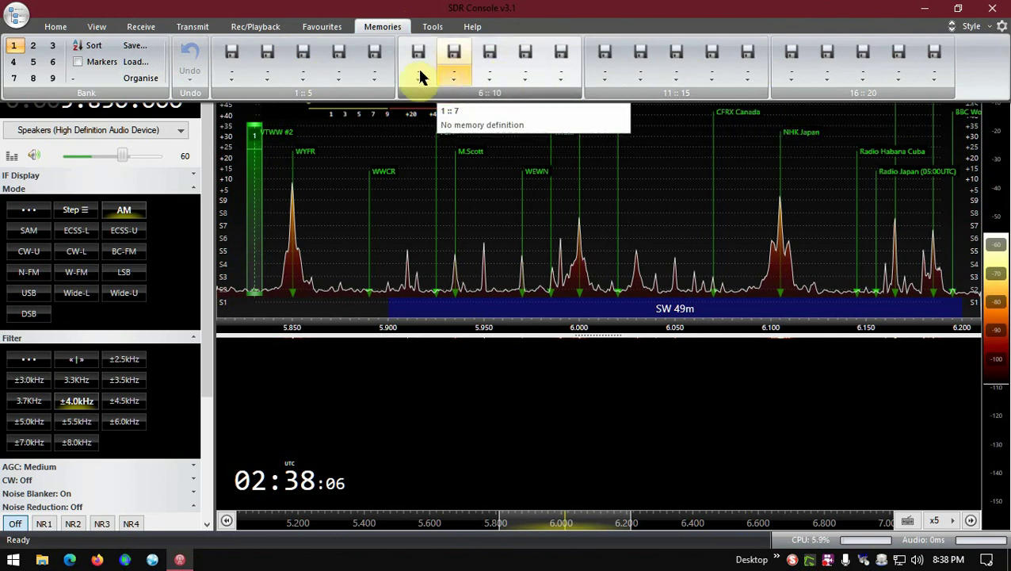
click(428, 28)
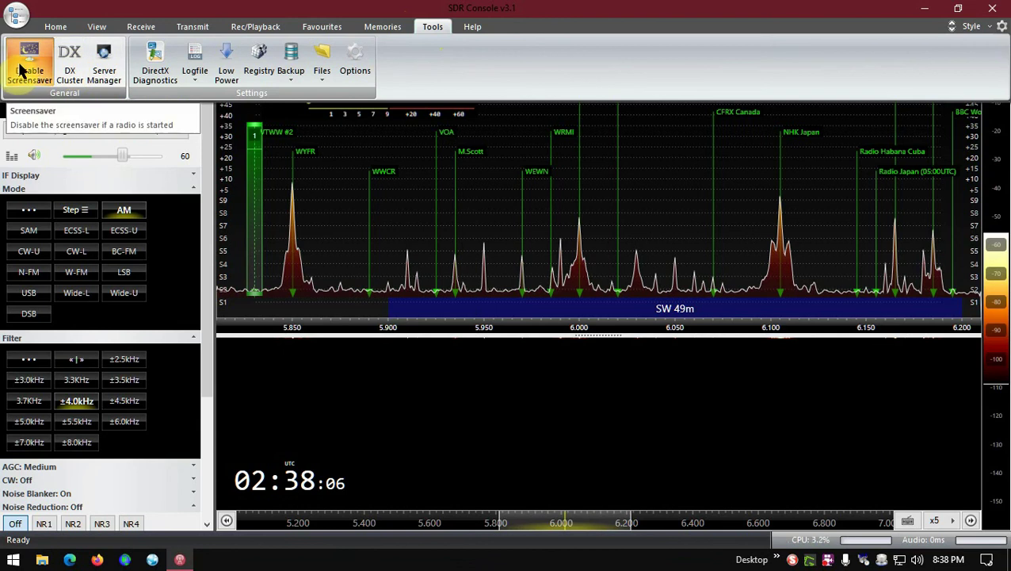
click(56, 76)
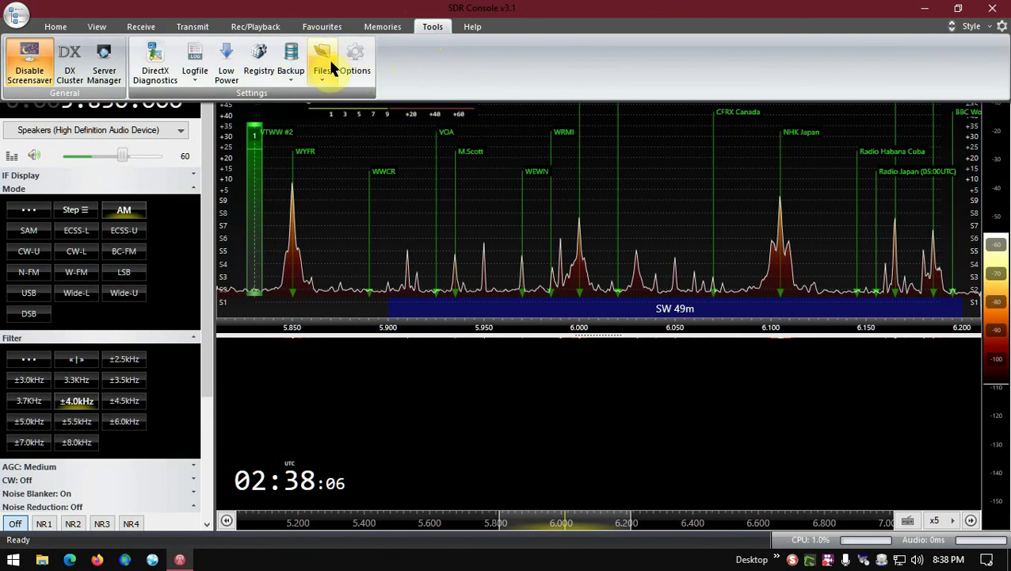
click(56, 27)
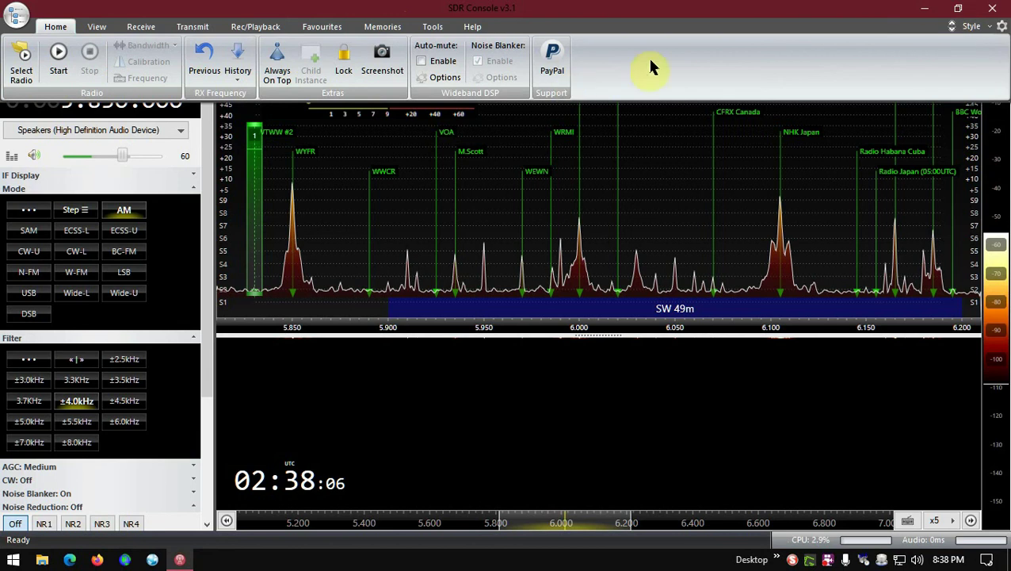
click(664, 34)
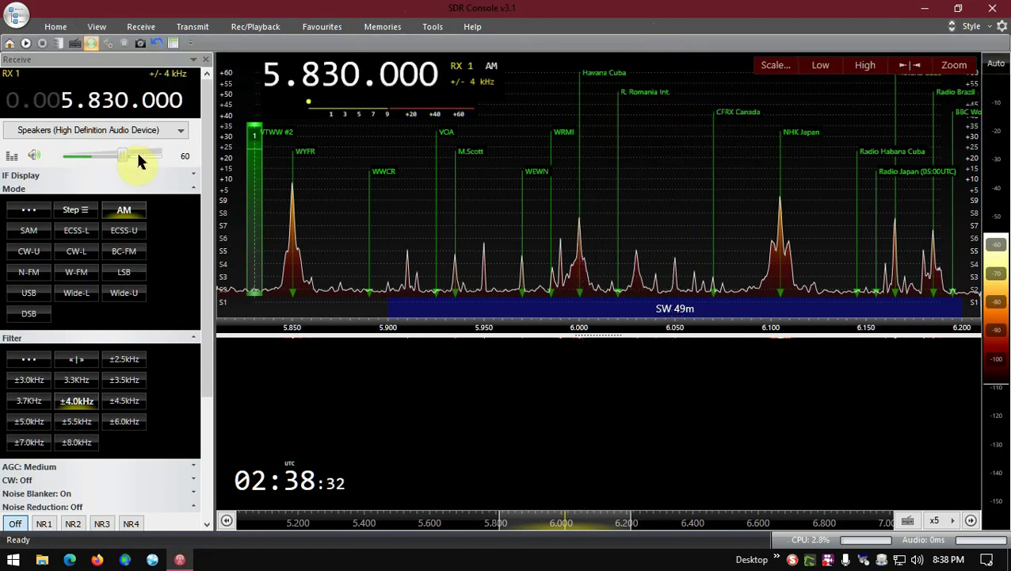
- Start the radio and tune it to the NHK Japan signal at 6.105 MHz with the volume at 19
click(26, 43)
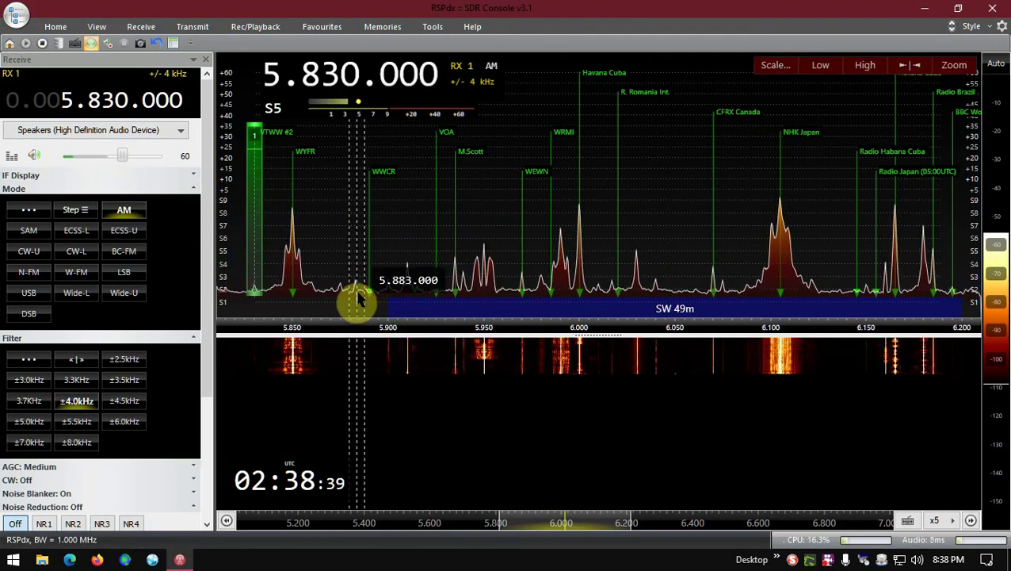
click(781, 272)
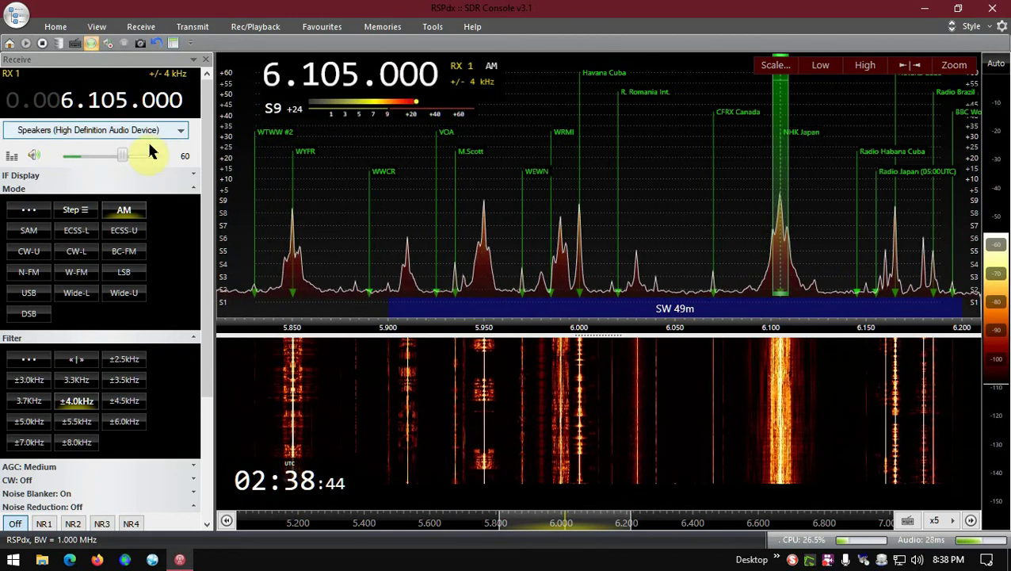
click(85, 157)
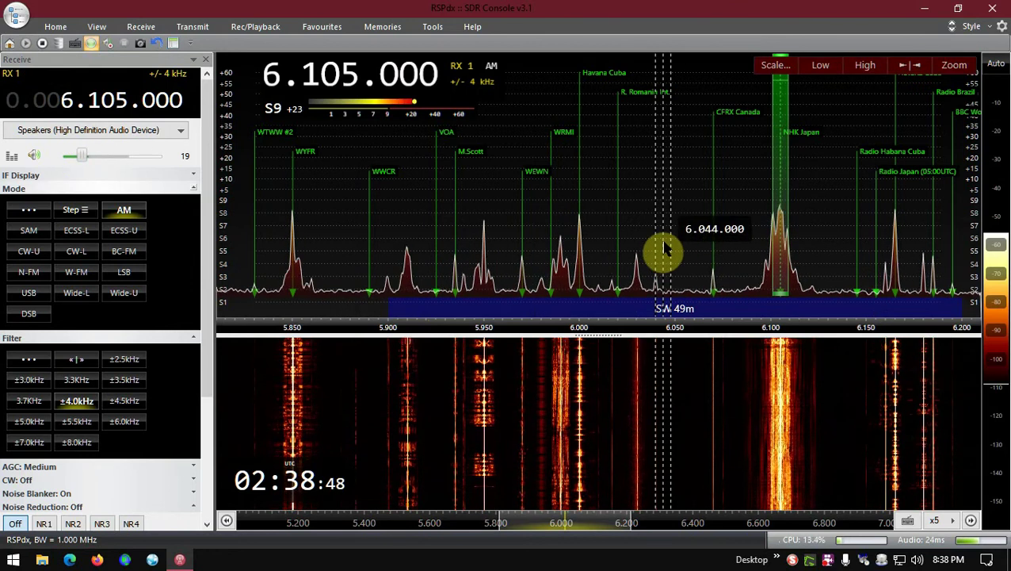
- Check the frequency database for the stations and broadcast times on 6.105 MHz, and close it
click(59, 41)
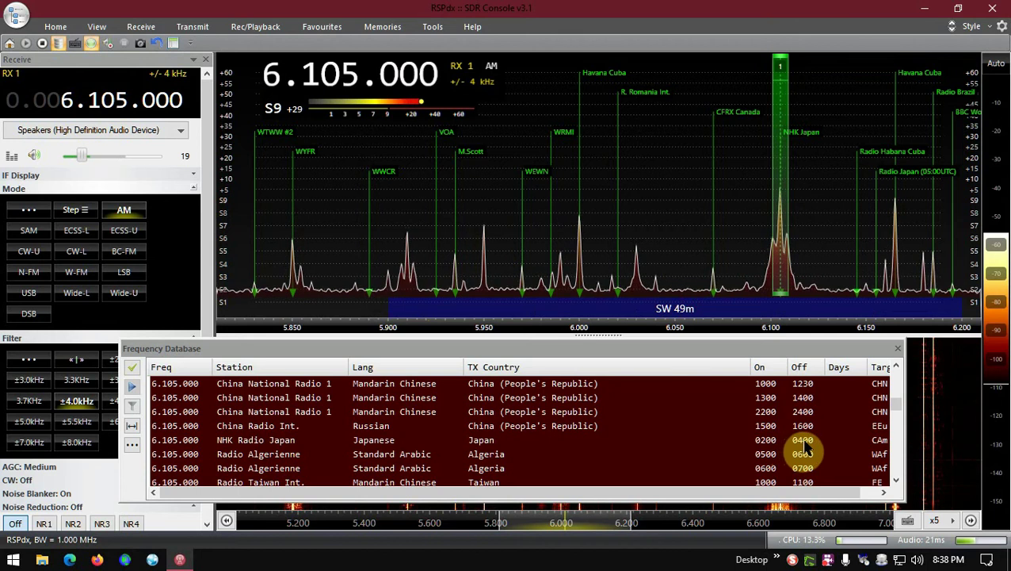
click(898, 351)
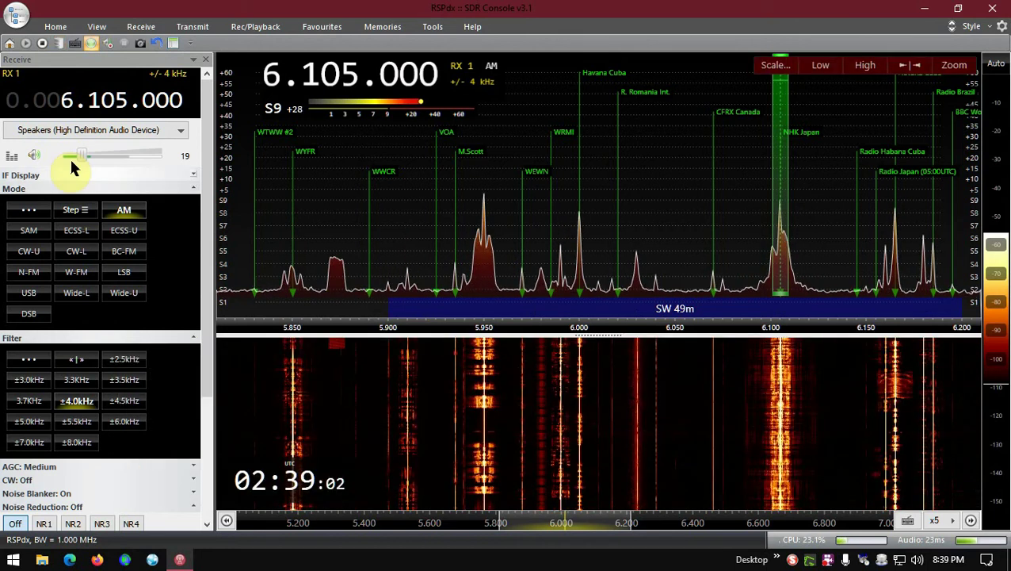
- Lower the volume to 5 and sample the 49m band signals at 6.030, 6.000 and 5.990 MHz
drag(77, 151, 72, 165)
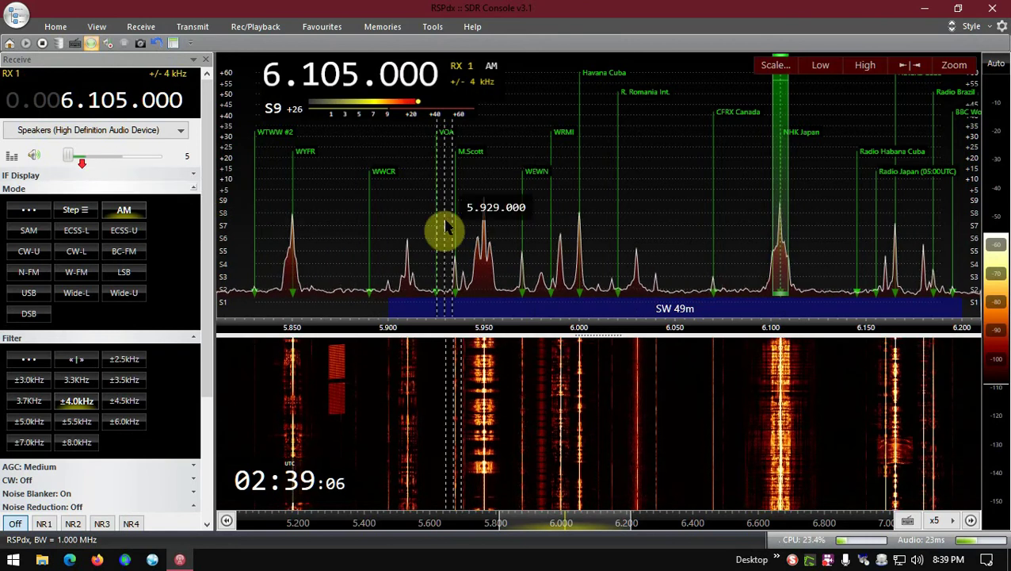
click(636, 276)
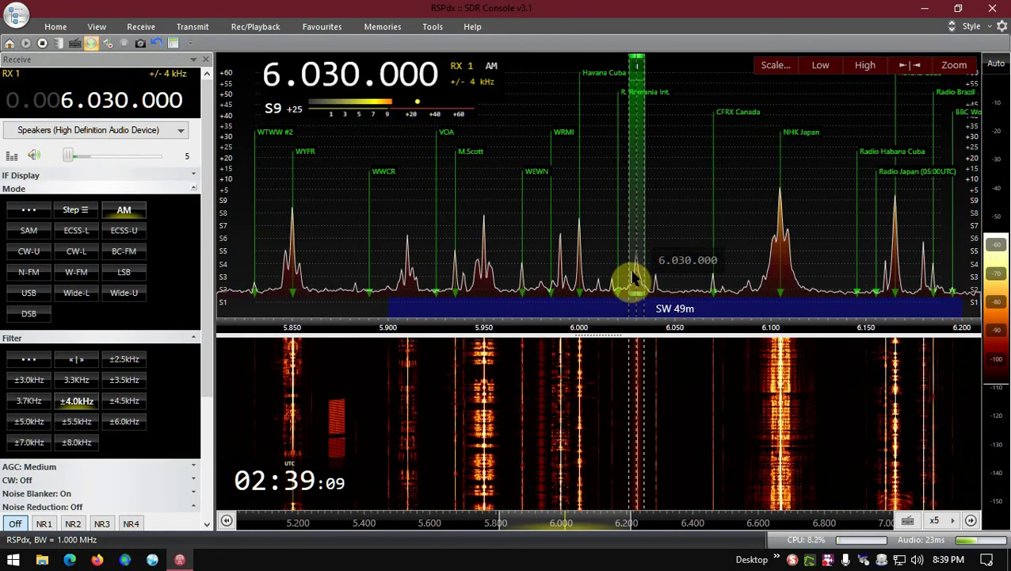
click(581, 275)
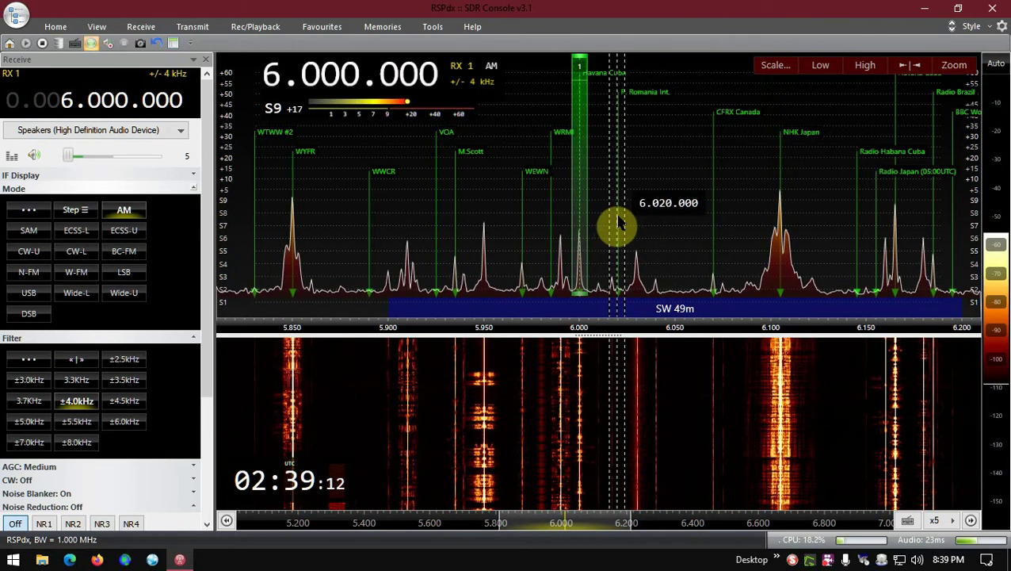
click(561, 275)
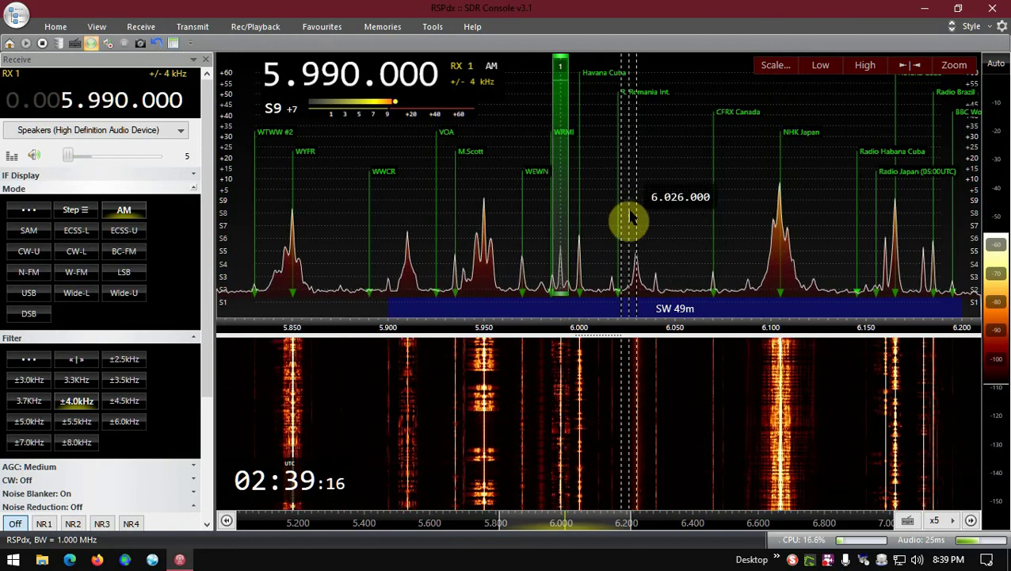
- Switch to the 41m band from the Broadcast favourites and tune to the Radio Marti signal at 7.435 MHz
click(322, 25)
click(407, 70)
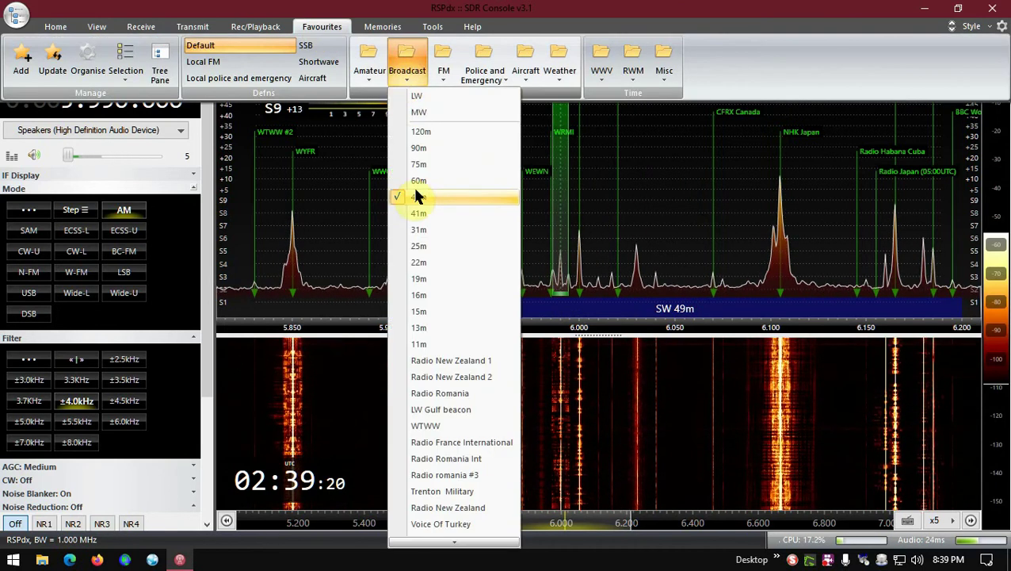
click(428, 215)
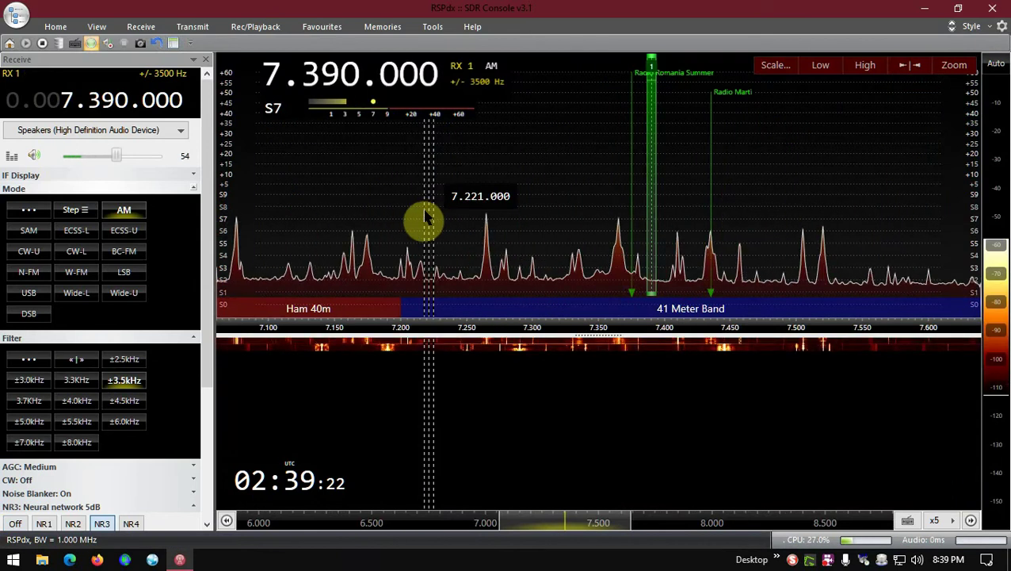
click(710, 285)
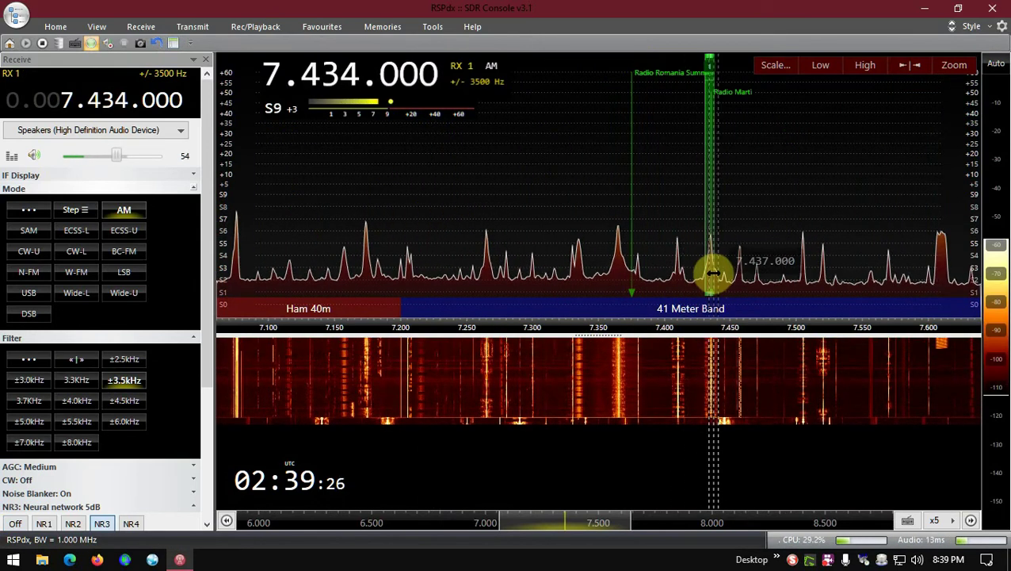
click(716, 271)
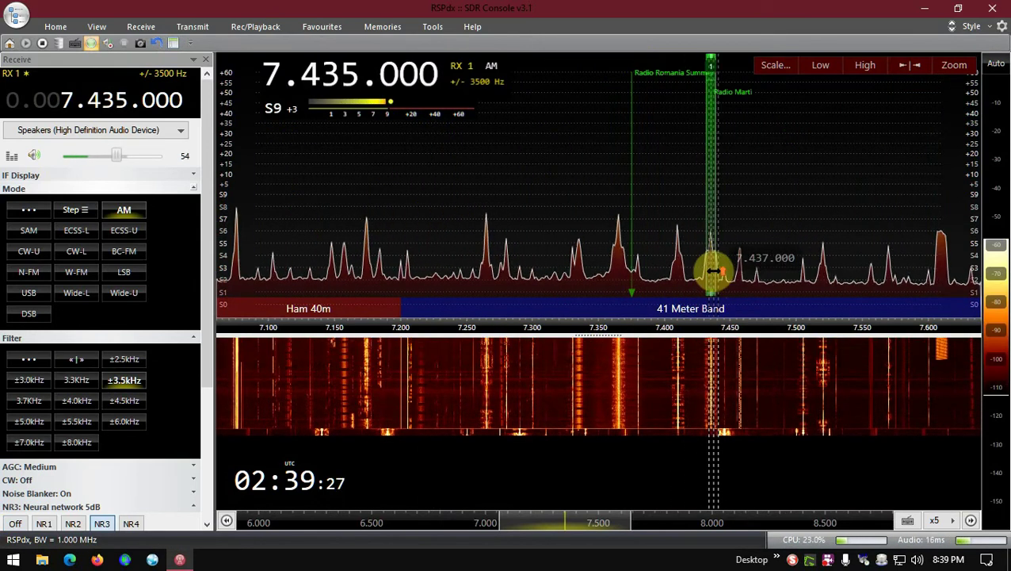
- Tune to the signals at 7.365 and 7.520 MHz and lower the volume to 15
click(616, 284)
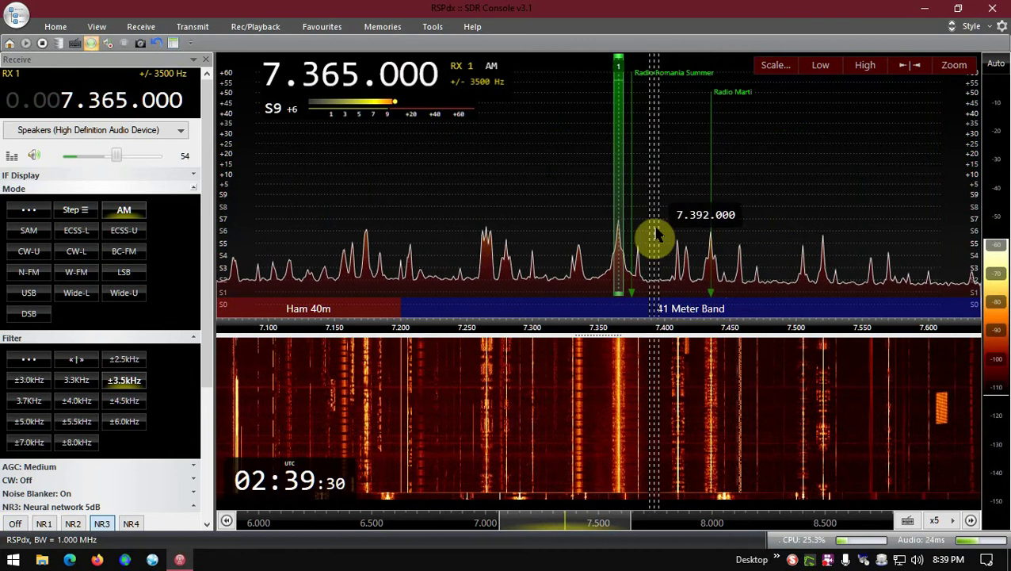
click(822, 289)
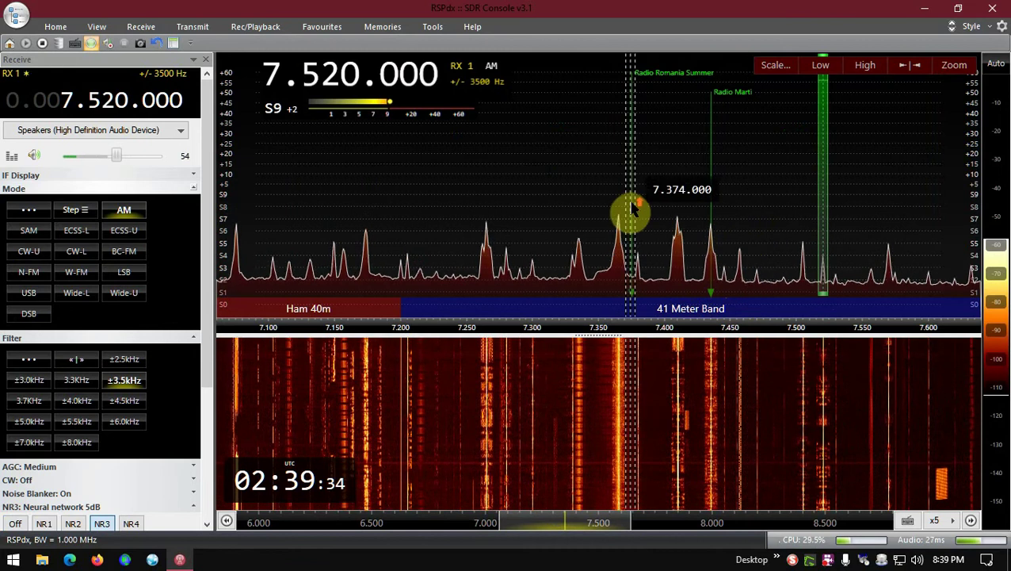
click(78, 156)
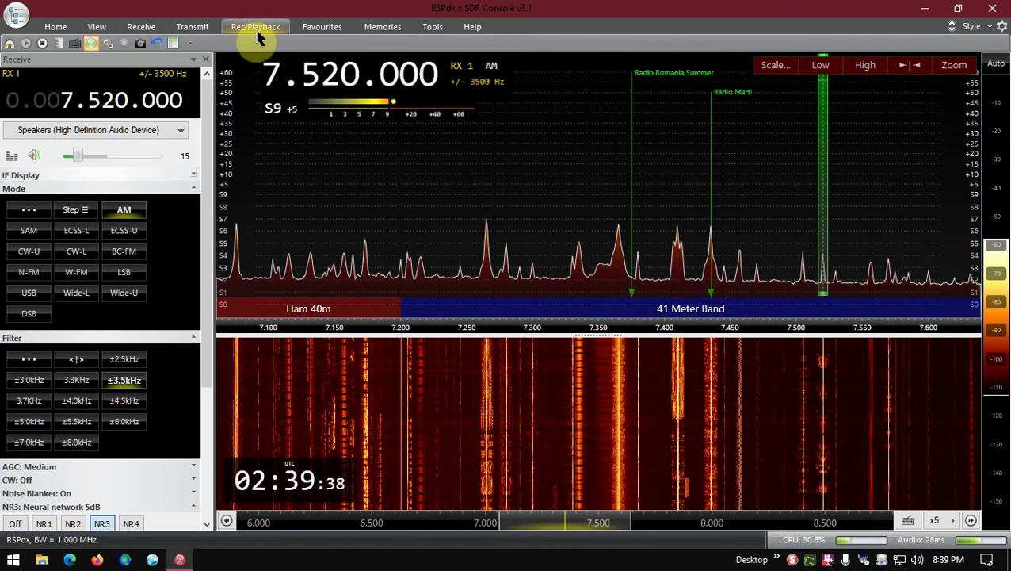
- Switch to the 31m band from the Broadcast favourites and tune to the strong signal at 9.690 MHz
click(337, 26)
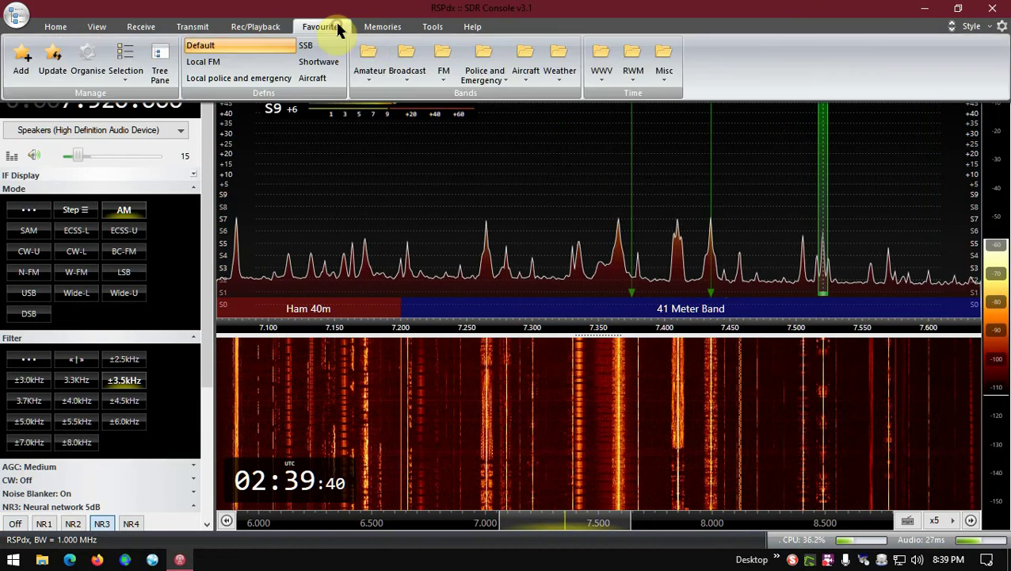
click(404, 63)
click(434, 230)
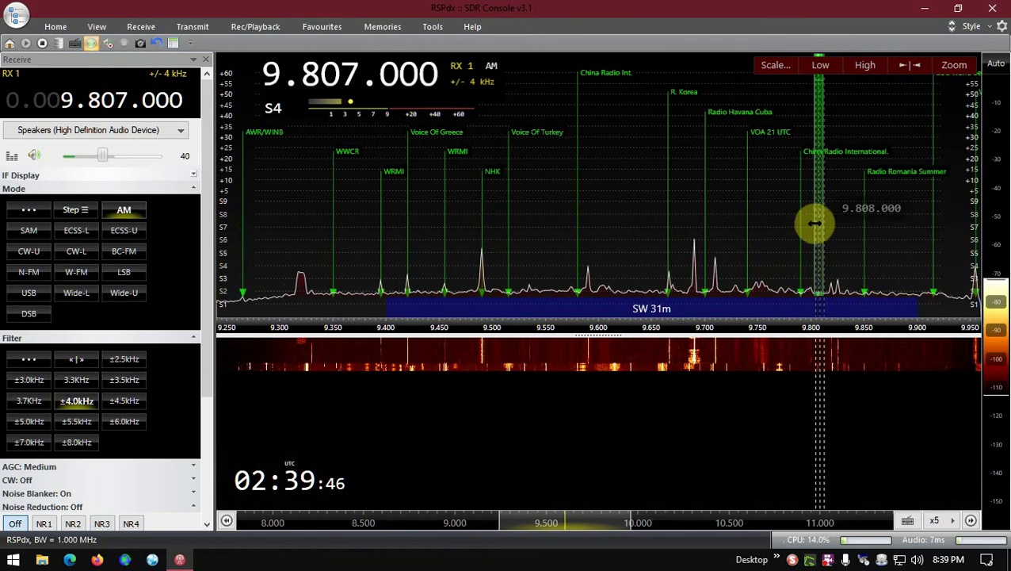
click(694, 283)
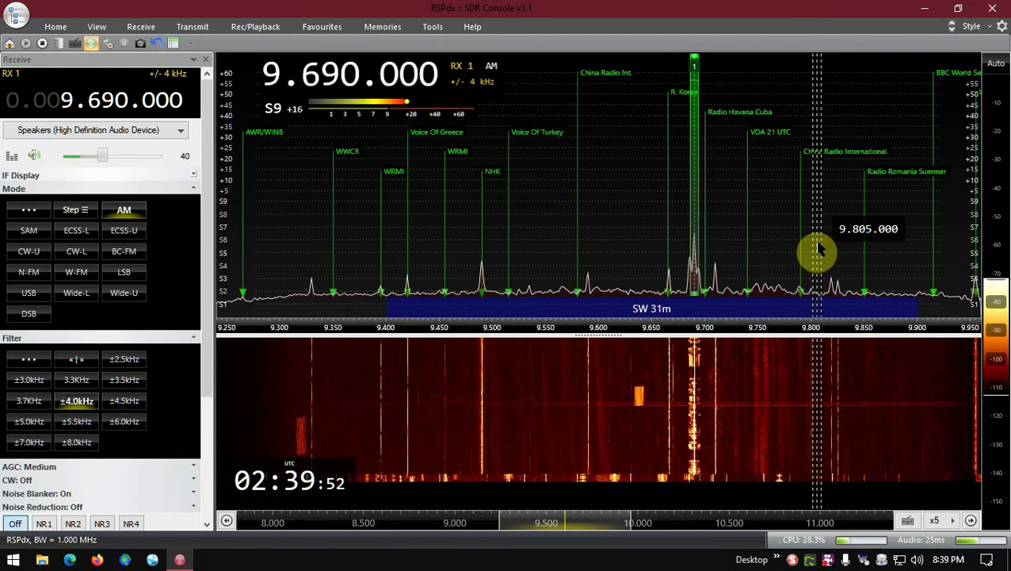
- Switch to the 25m band from the Broadcast favourites and tune to the signals at 11.780 and 11.770 MHz
click(314, 28)
click(406, 64)
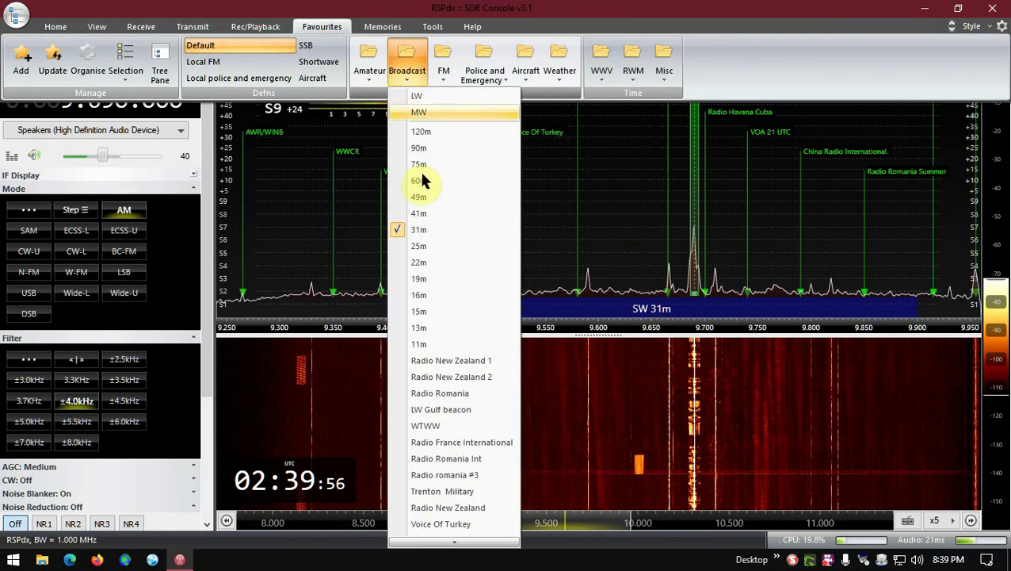
click(428, 252)
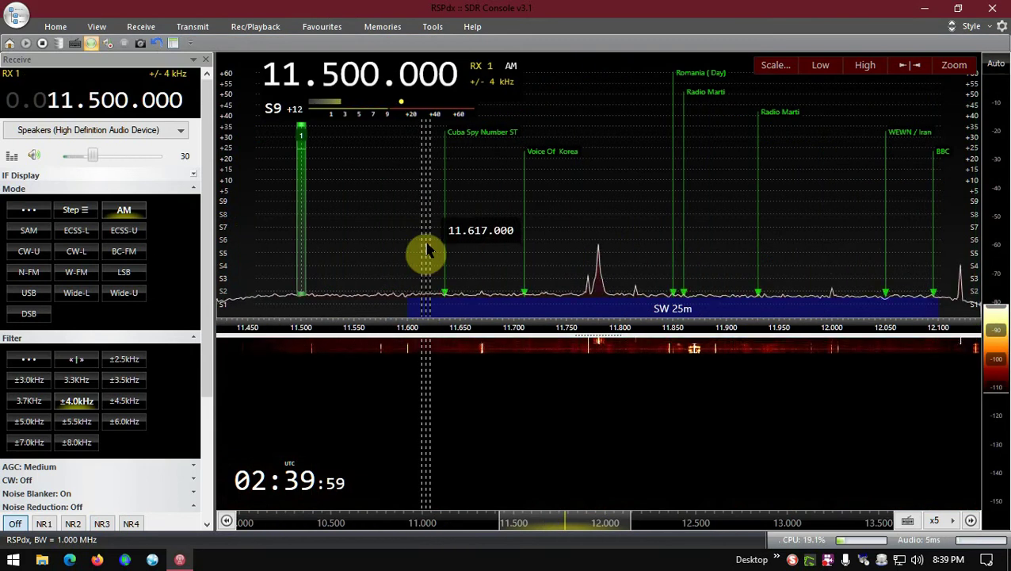
click(599, 295)
scroll(495, 241, up, 1)
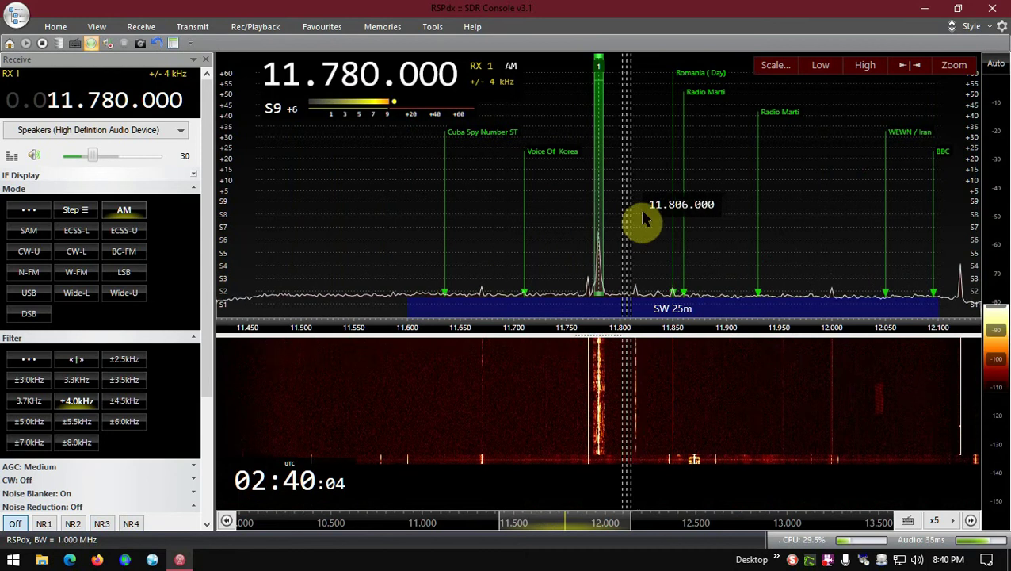
scroll(610, 241, down, 10)
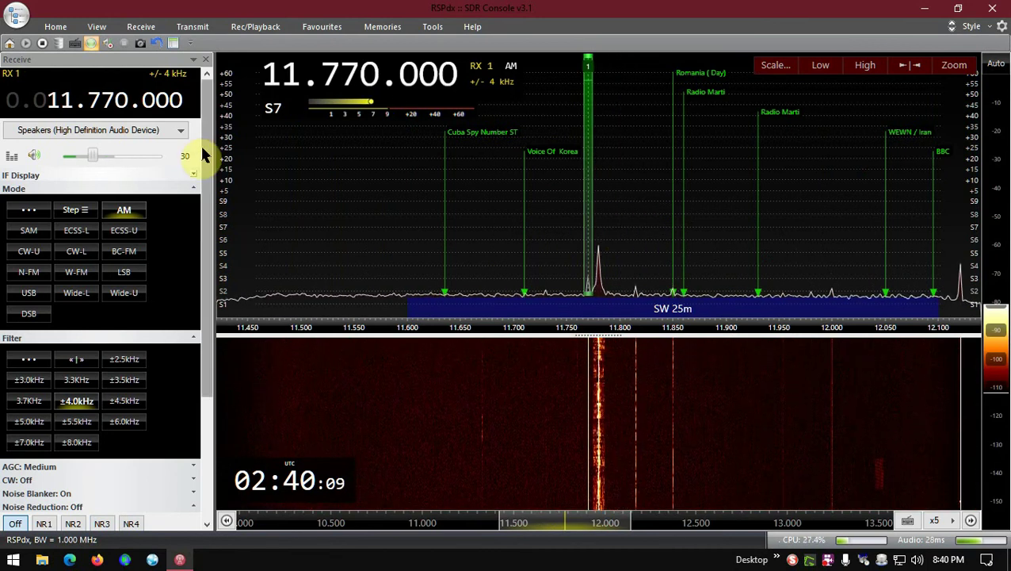
- Return the receiver to the 49m band using the Broadcast favourites
click(321, 27)
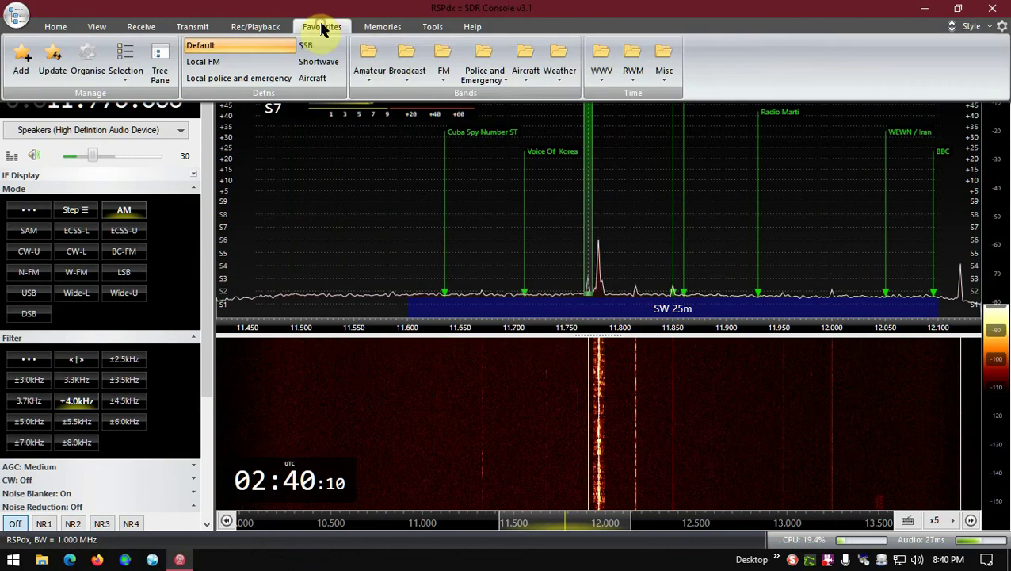
click(410, 60)
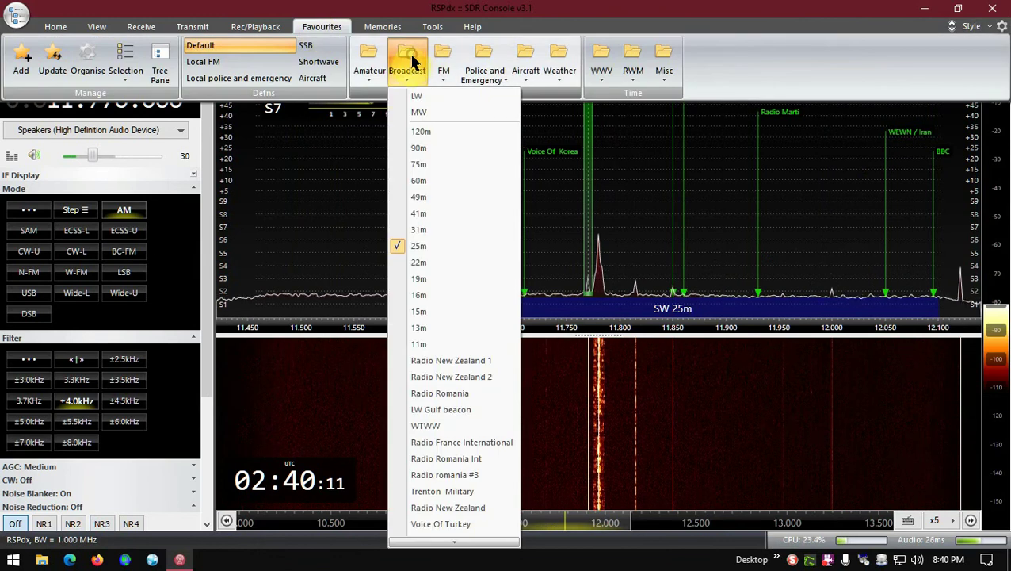
click(428, 190)
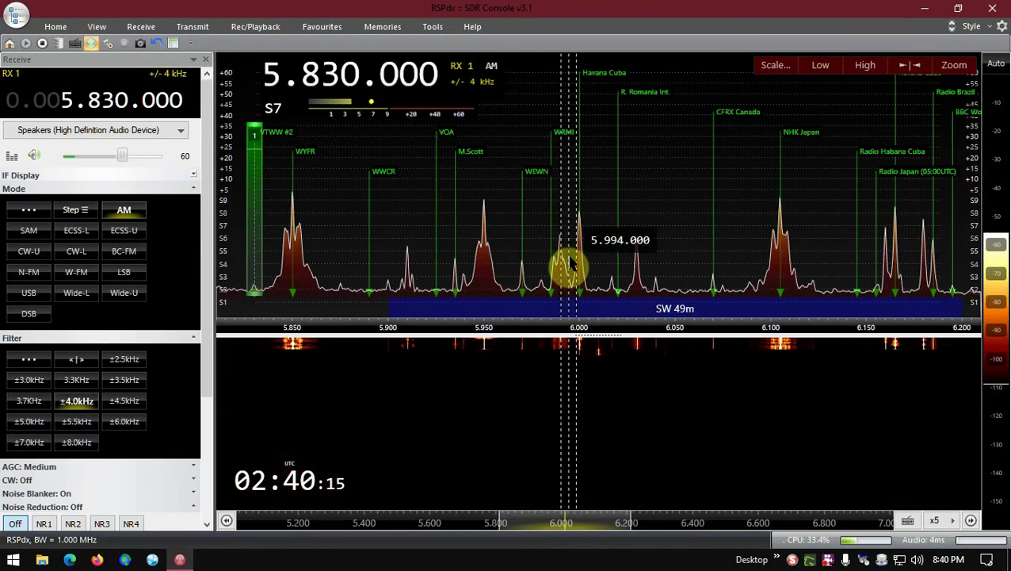
- Tune the receiver to the Havana Cuba signal at 6.000 MHz and lower the volume to 2
click(578, 273)
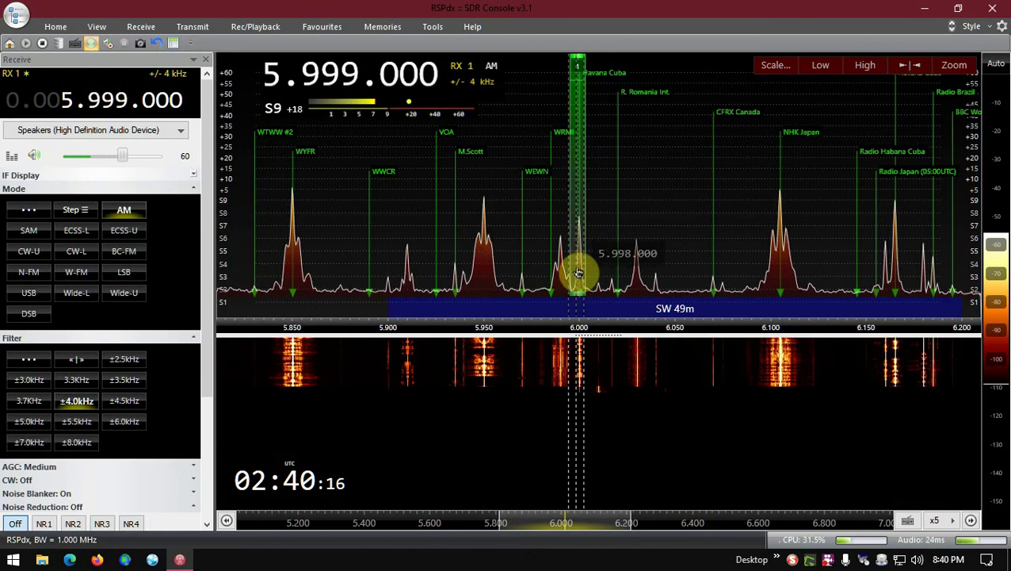
click(581, 243)
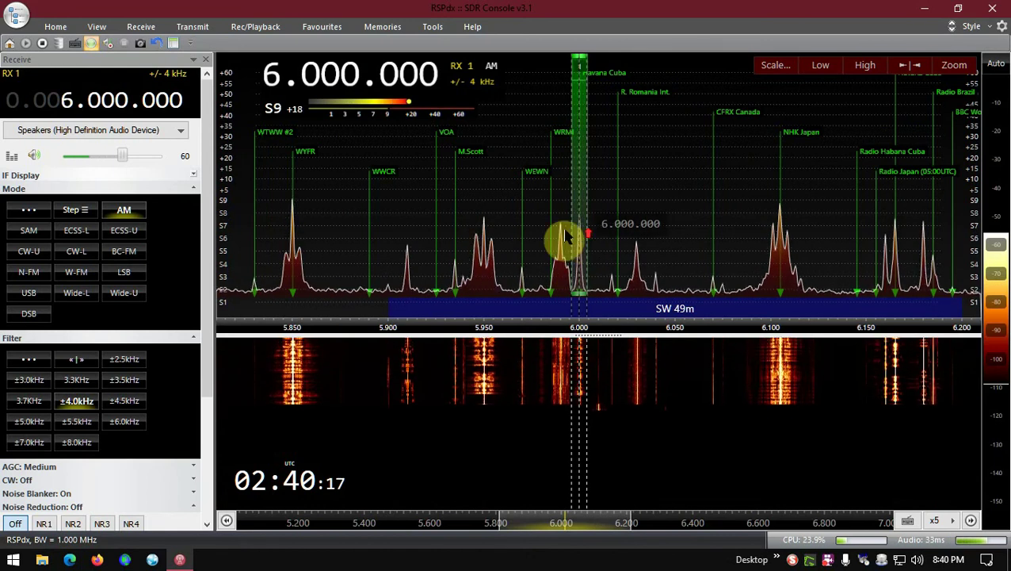
click(67, 156)
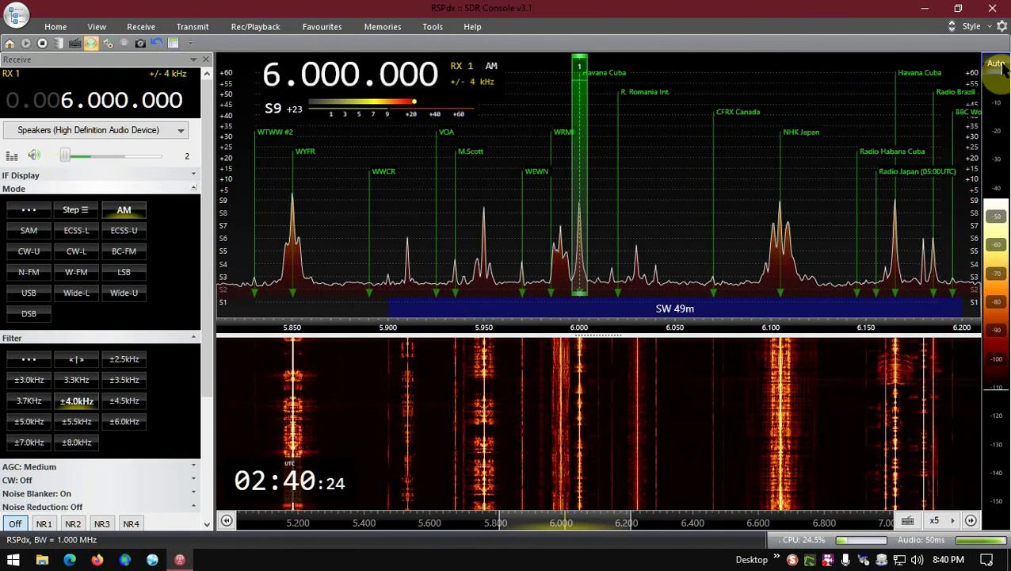
- Adjust the lower limit of the waterfall's colour level scale
drag(996, 386, 1003, 420)
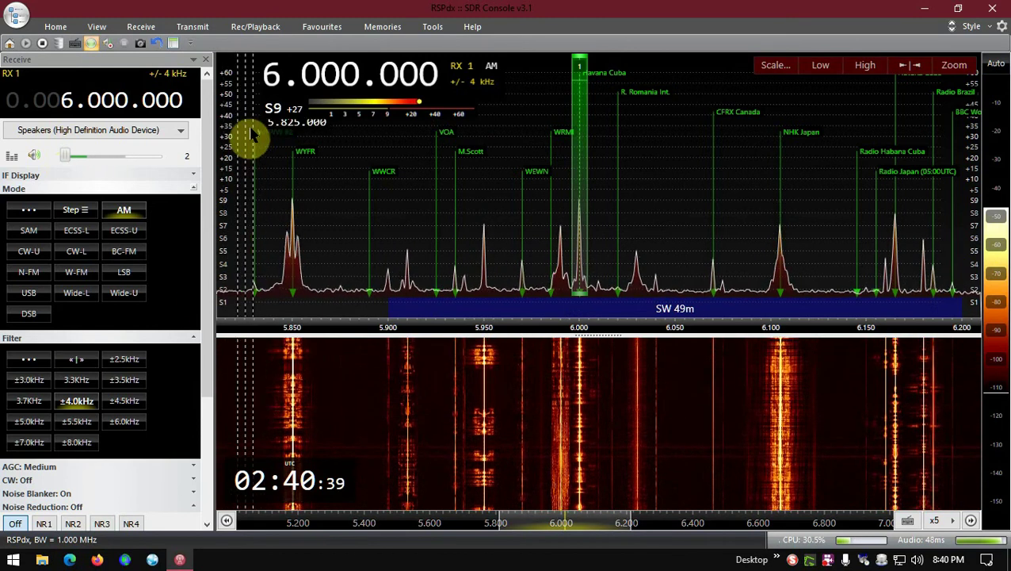
- Change the spectrum's signal meter type to Analog
click(95, 27)
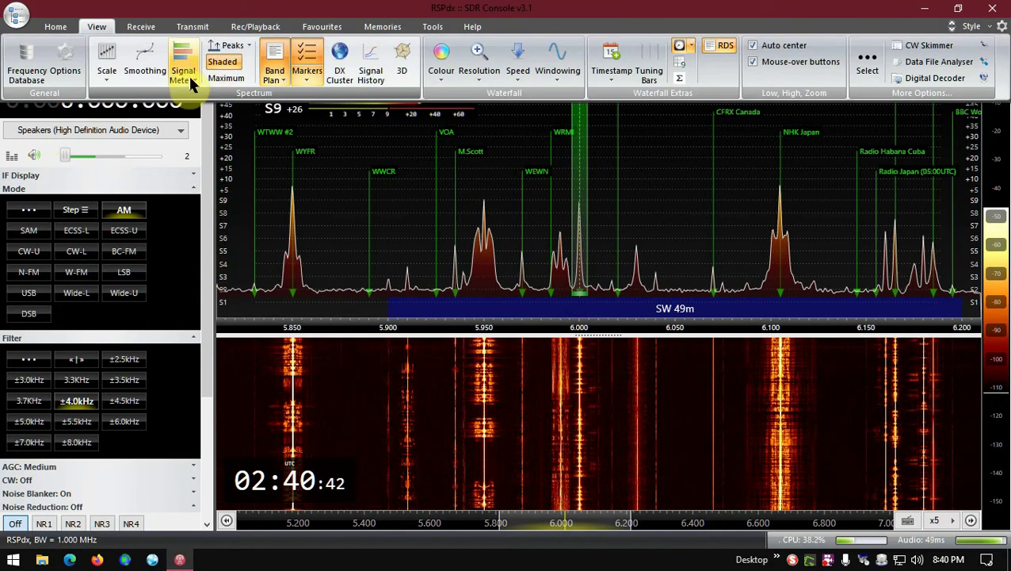
click(188, 74)
mouse_move(205, 114)
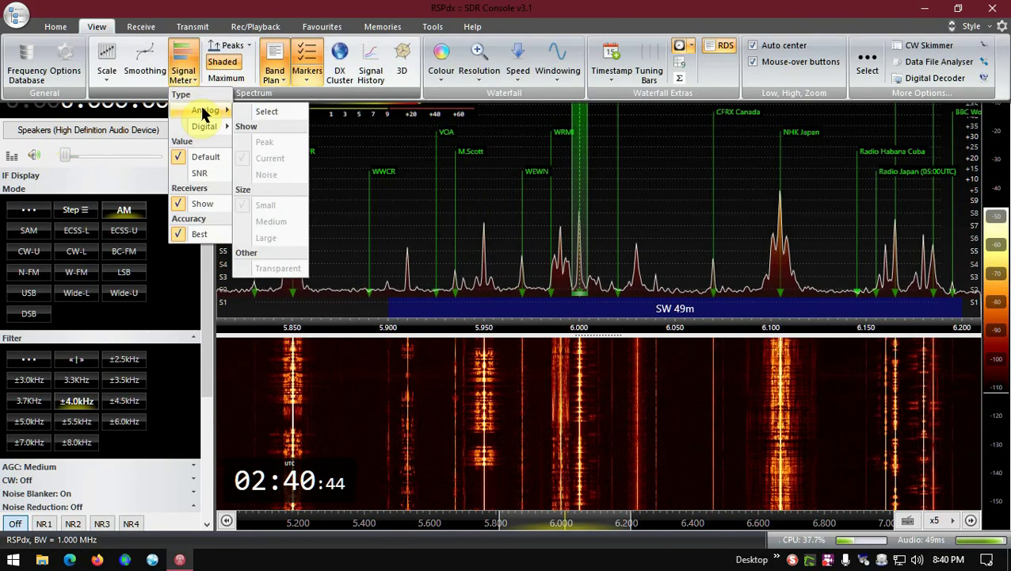
click(268, 112)
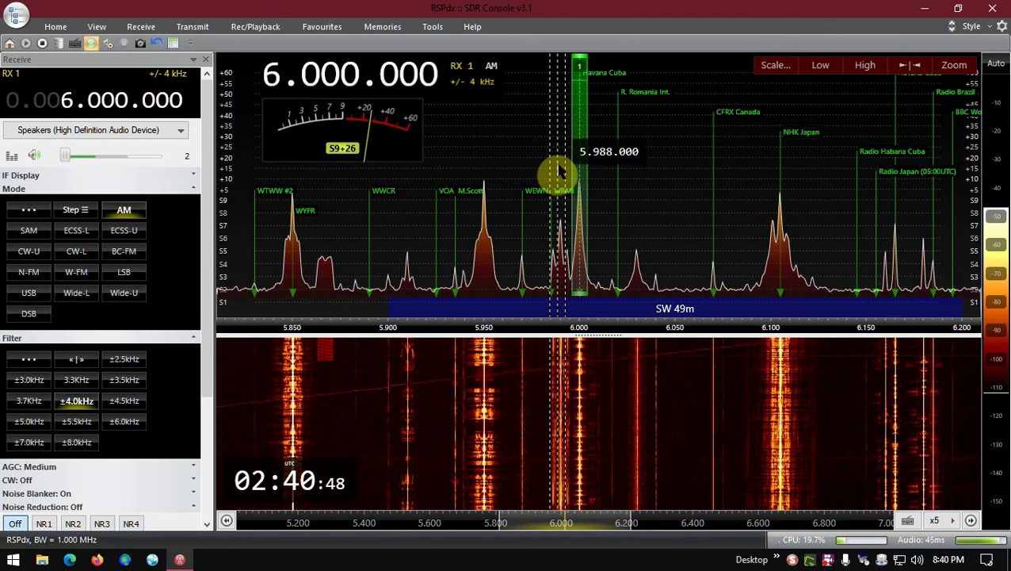
- Switch the spectrum's signal meter type back to Digital
click(95, 28)
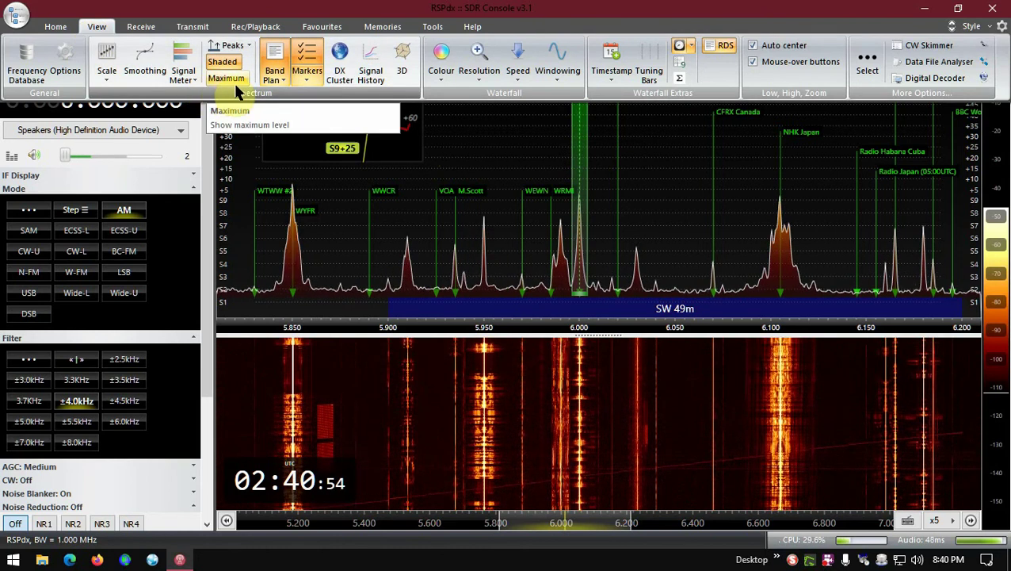
click(193, 81)
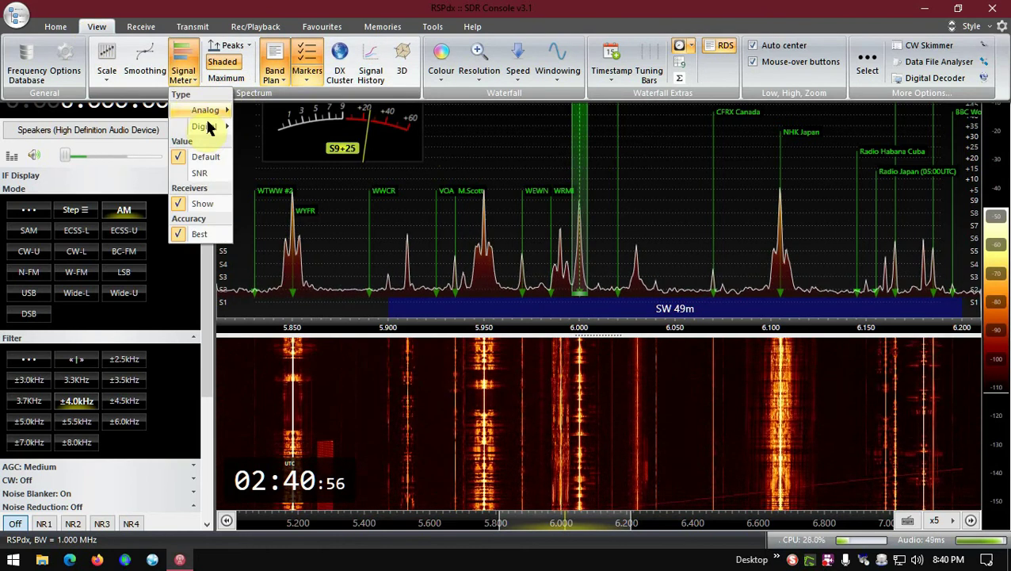
click(264, 128)
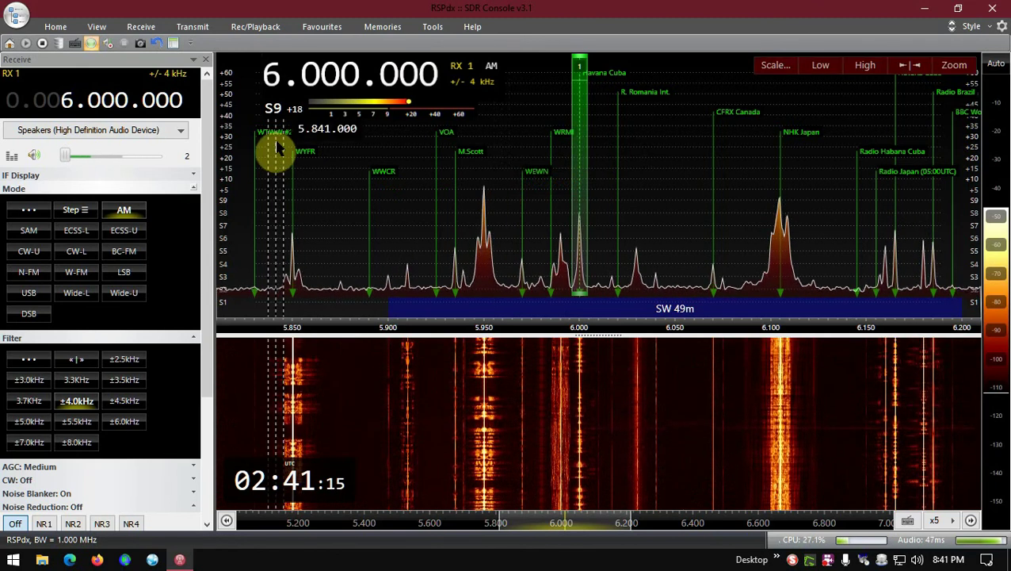
- Close the Receive pane to widen the spectrum and waterfall, and restore the pane from the receive view options
click(205, 63)
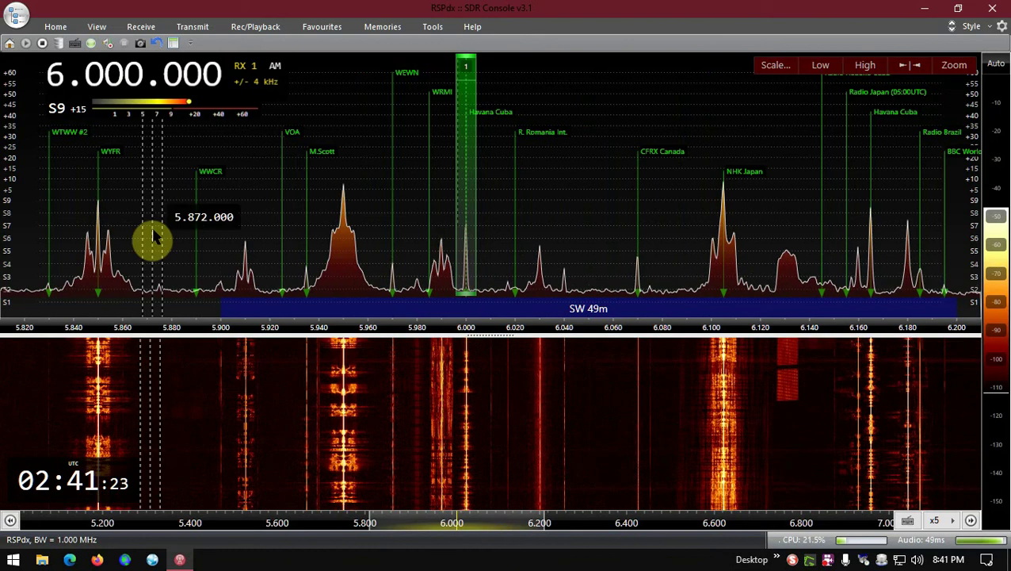
click(141, 26)
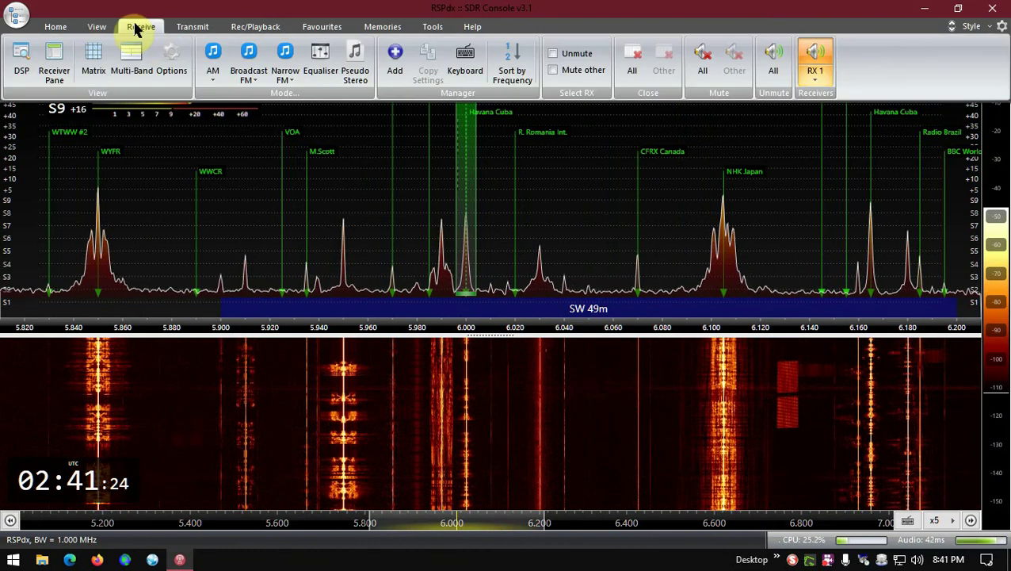
click(29, 60)
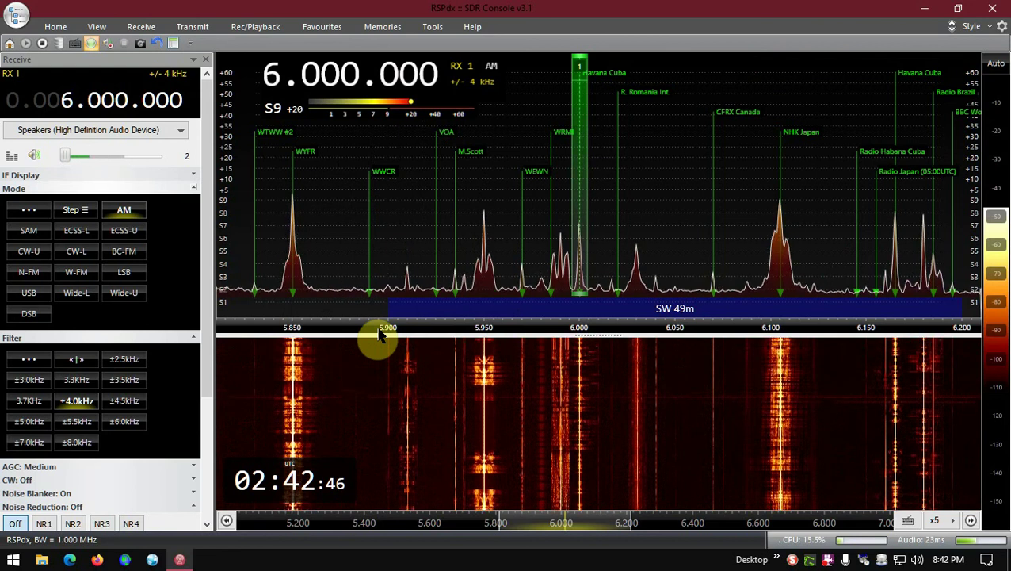
- Mute the receiver's audio and unmute it again
click(35, 155)
click(36, 156)
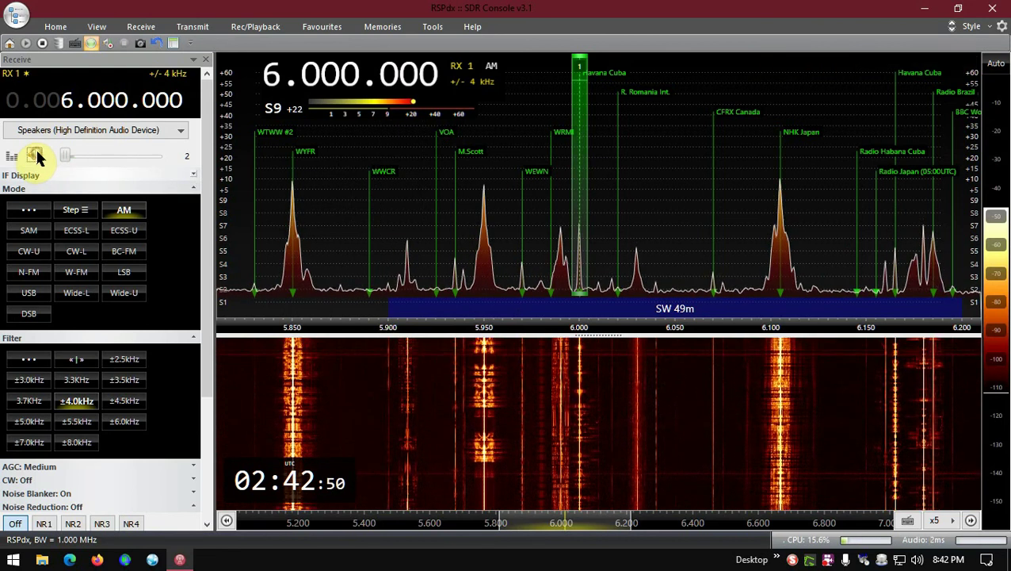